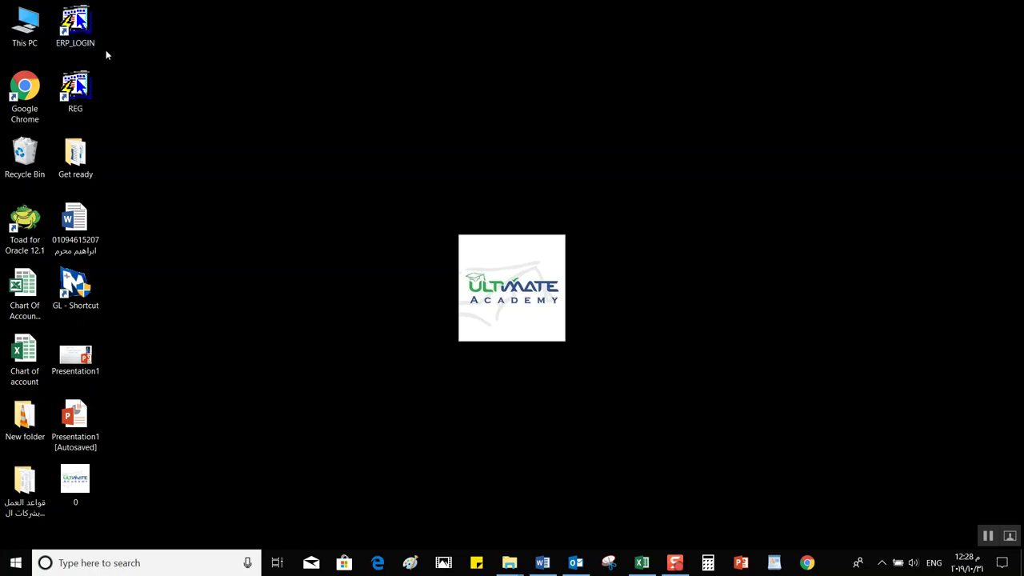
- Open the ERP_LOGIN program and keep English as the language and 1-1 as the accounting unit
double_click(92, 24)
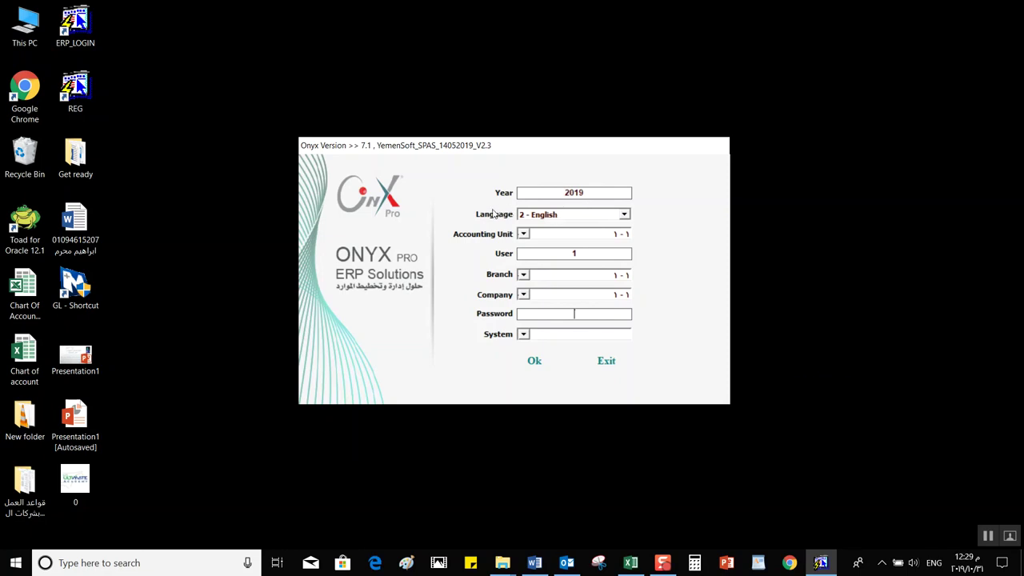
click(628, 216)
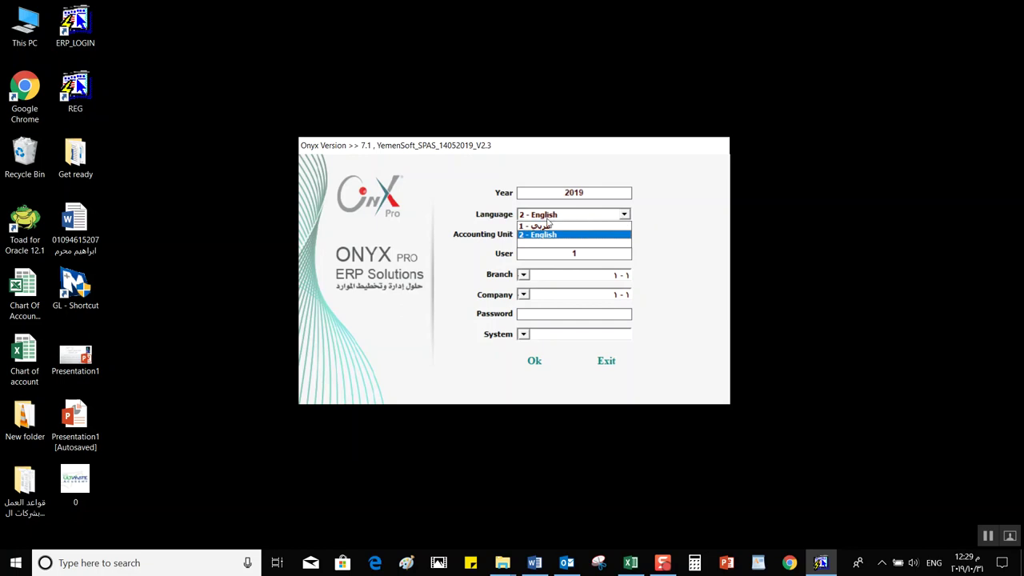
click(601, 234)
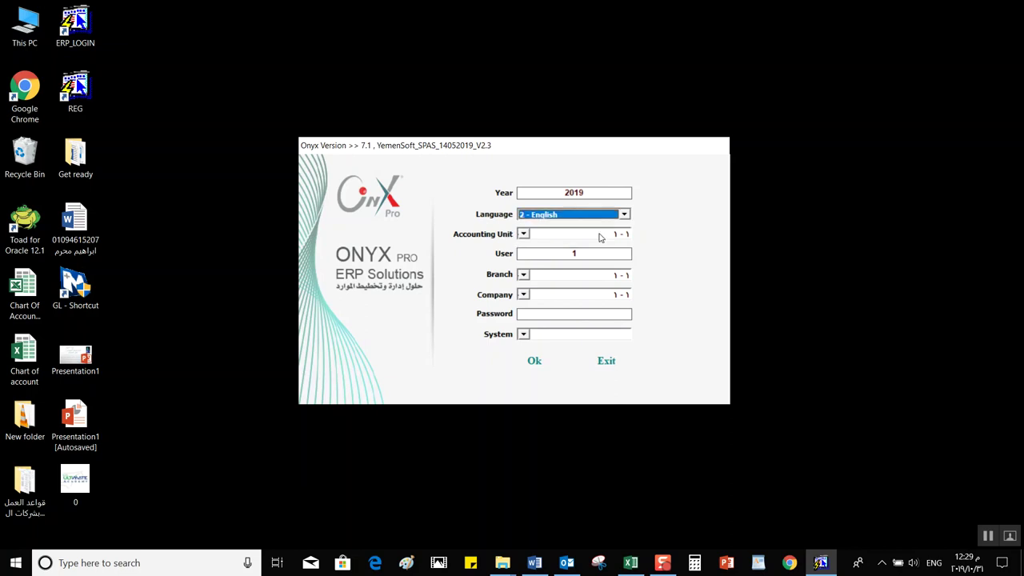
click(524, 235)
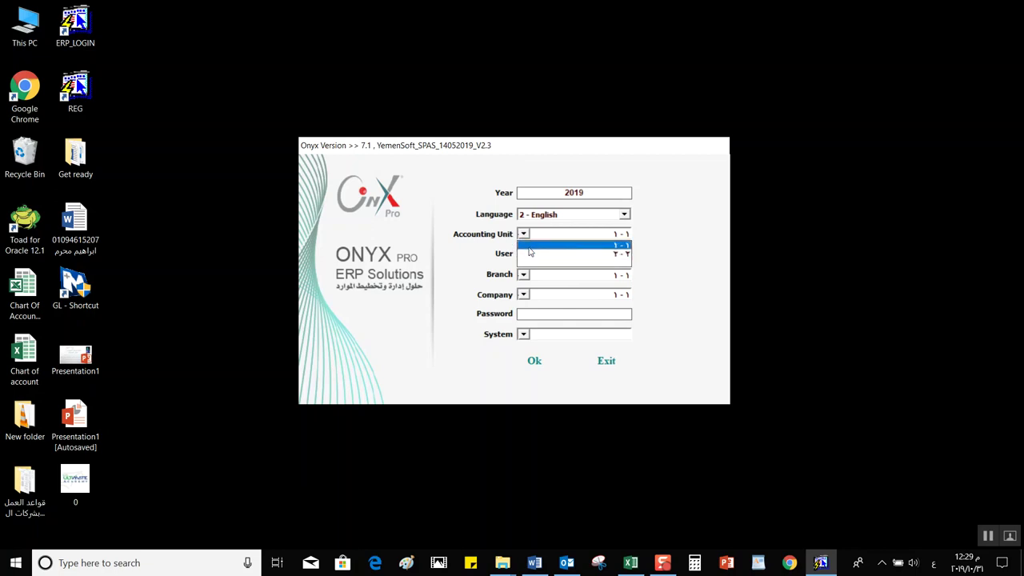
click(529, 246)
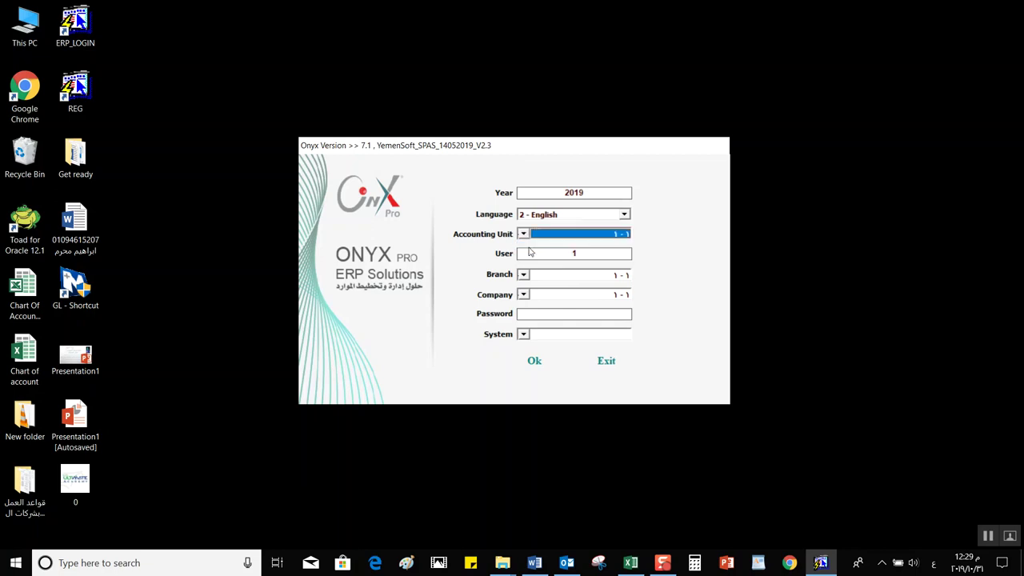
click(585, 256)
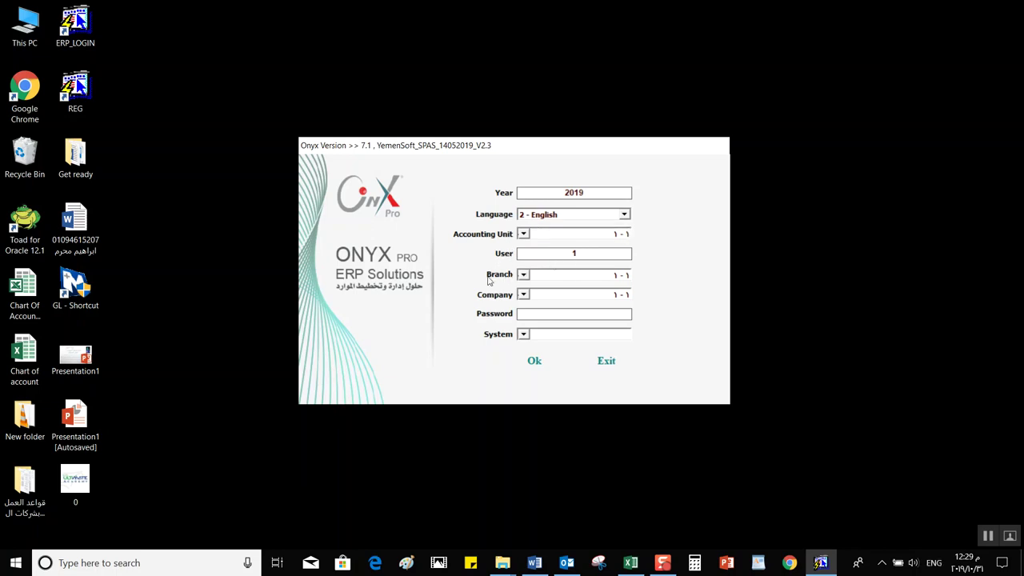
- Select branch 1-1 and company 1-1 for the login
click(526, 275)
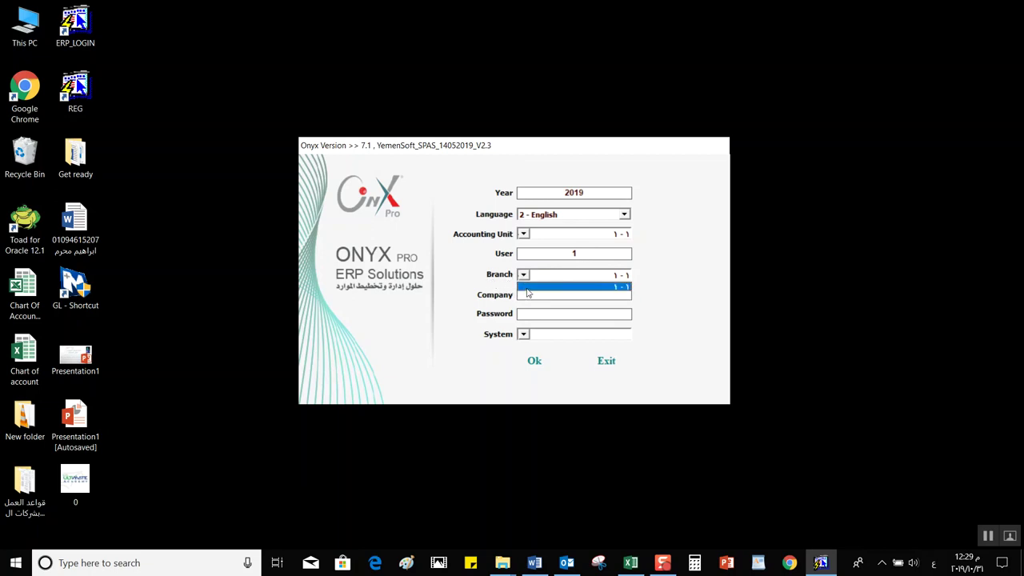
click(528, 289)
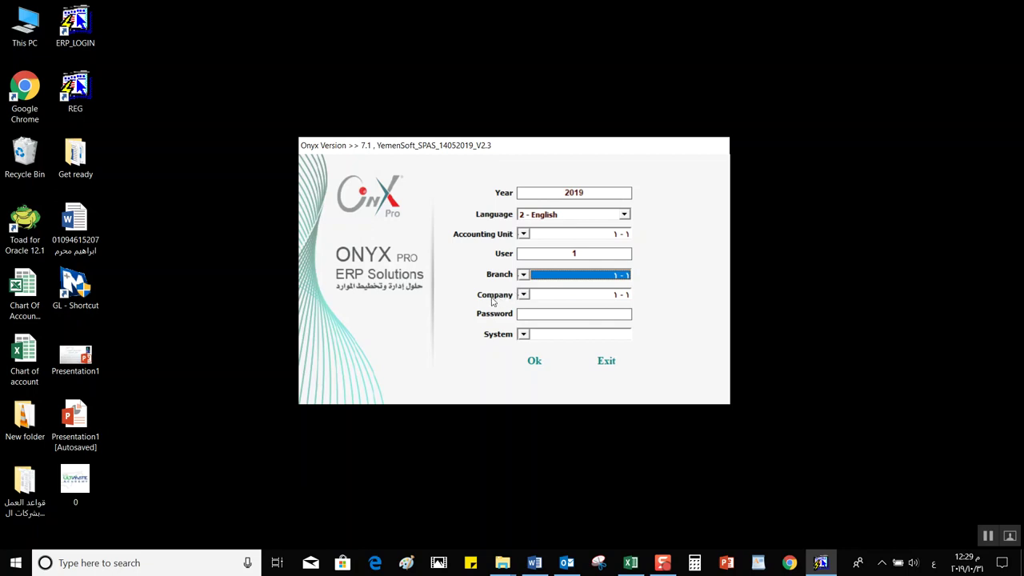
click(523, 295)
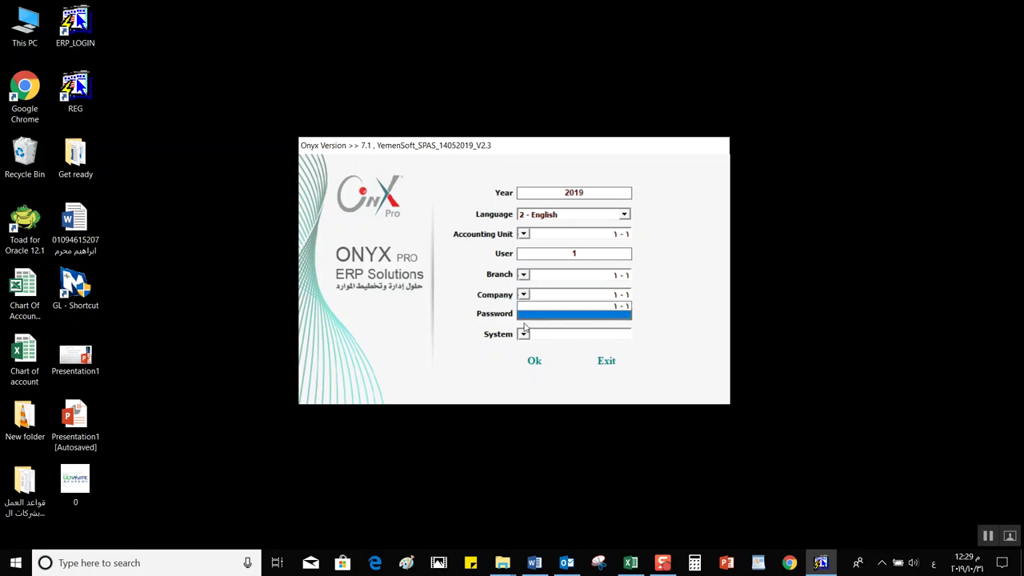
click(528, 308)
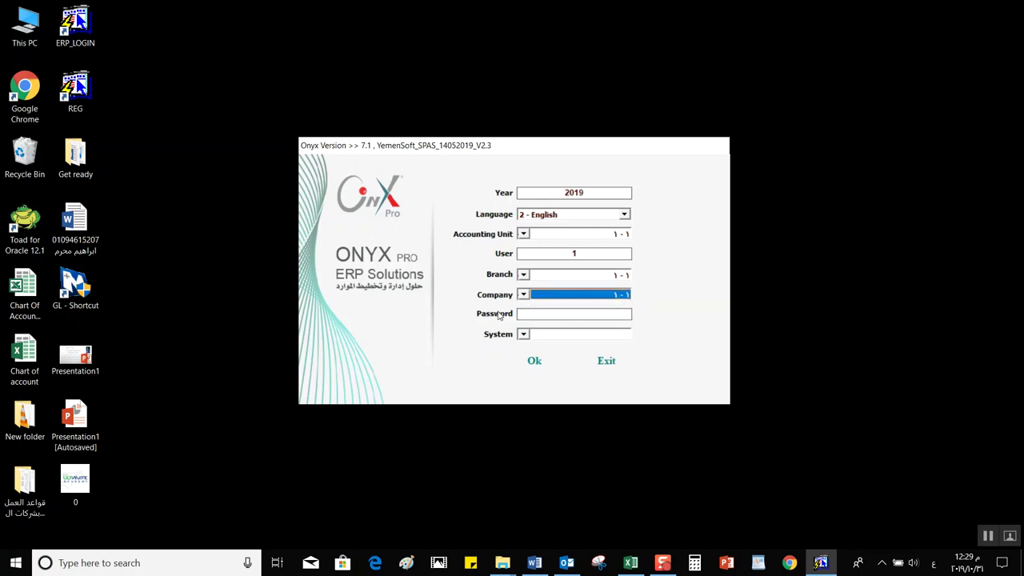
- Enter the account password, check the available systems, leave the system selection empty and log in
click(539, 316)
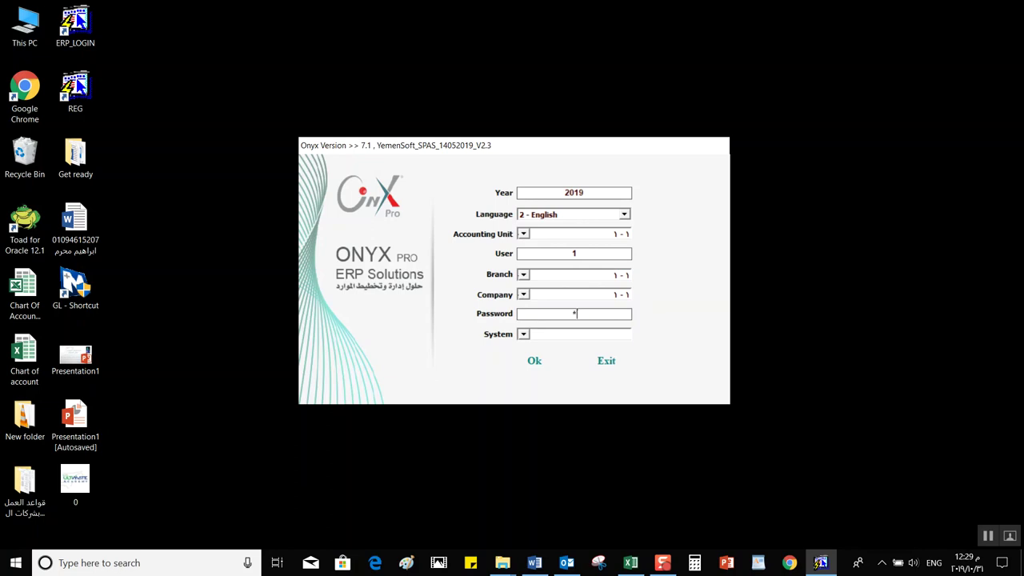
click(523, 334)
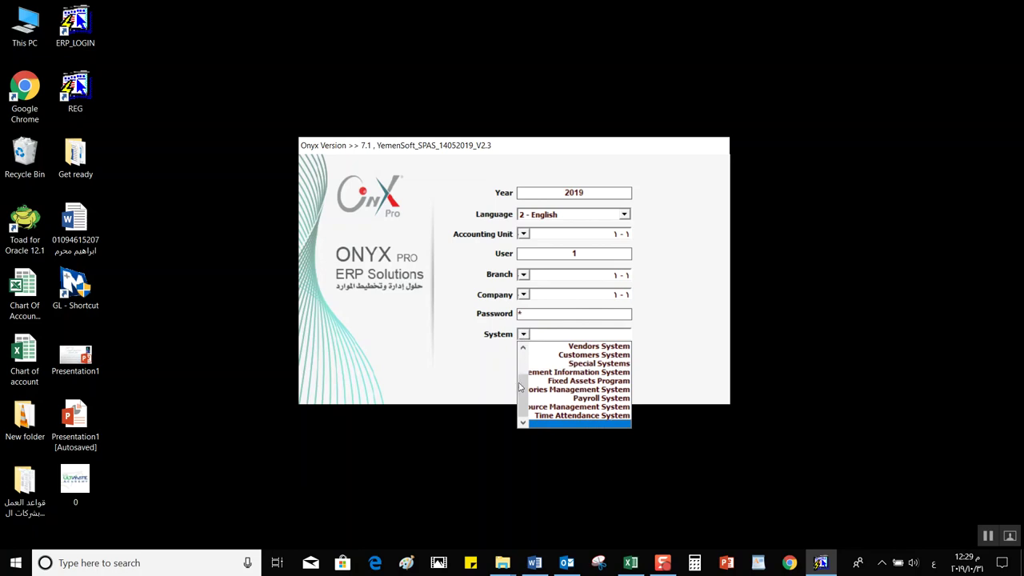
drag(520, 387, 524, 336)
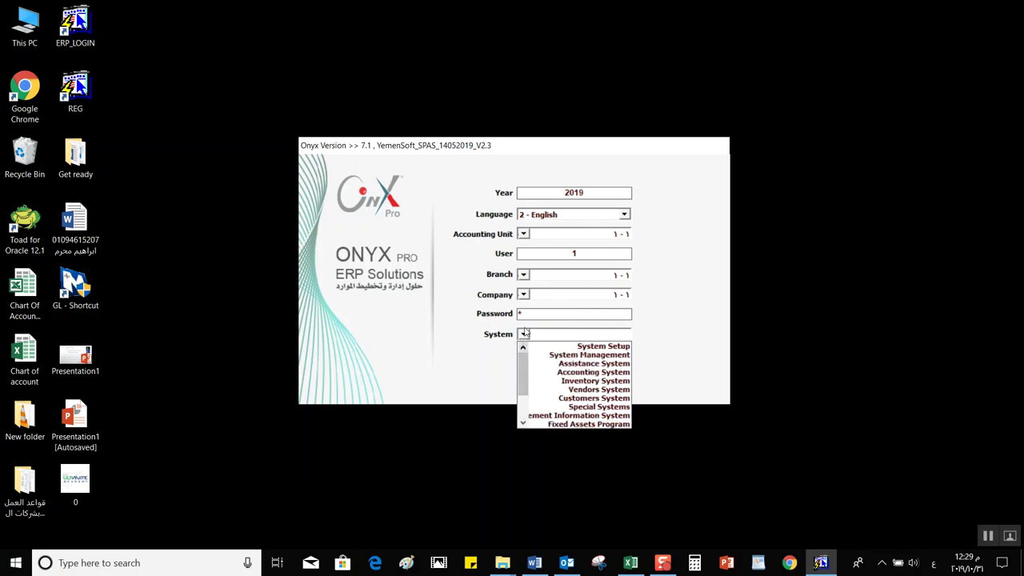
click(524, 333)
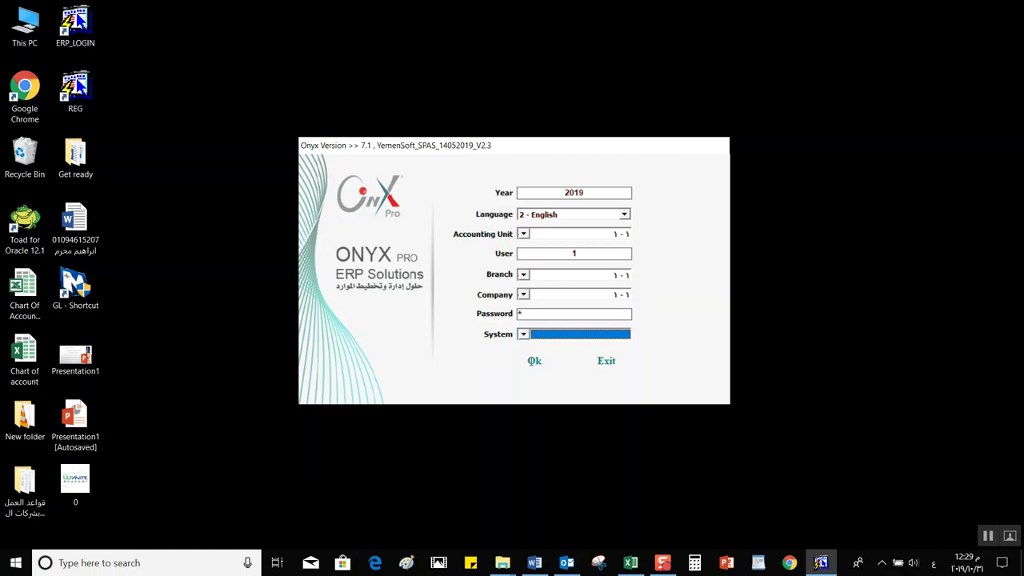
click(534, 361)
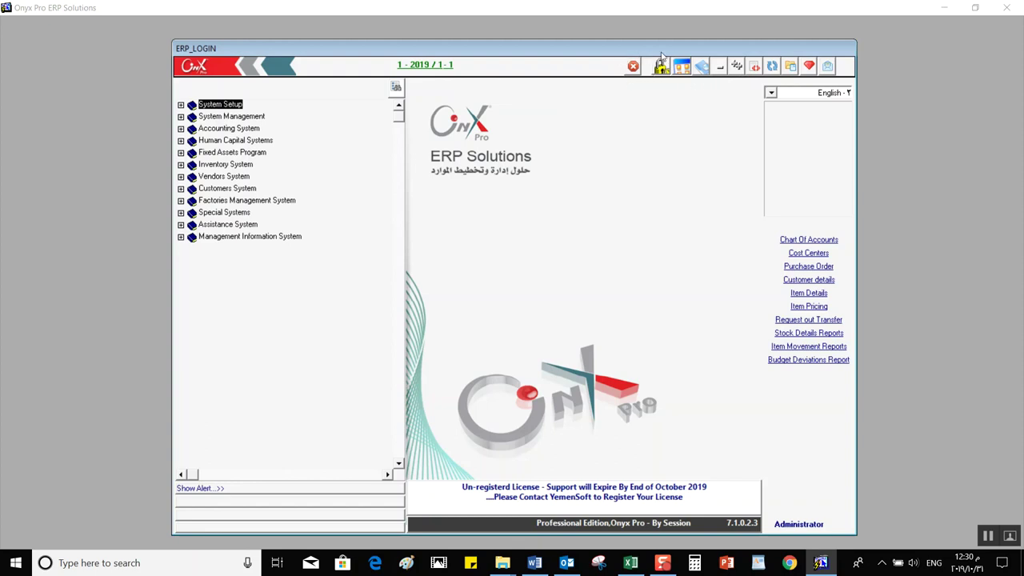
- View the Users Messages screen and exit it
click(829, 69)
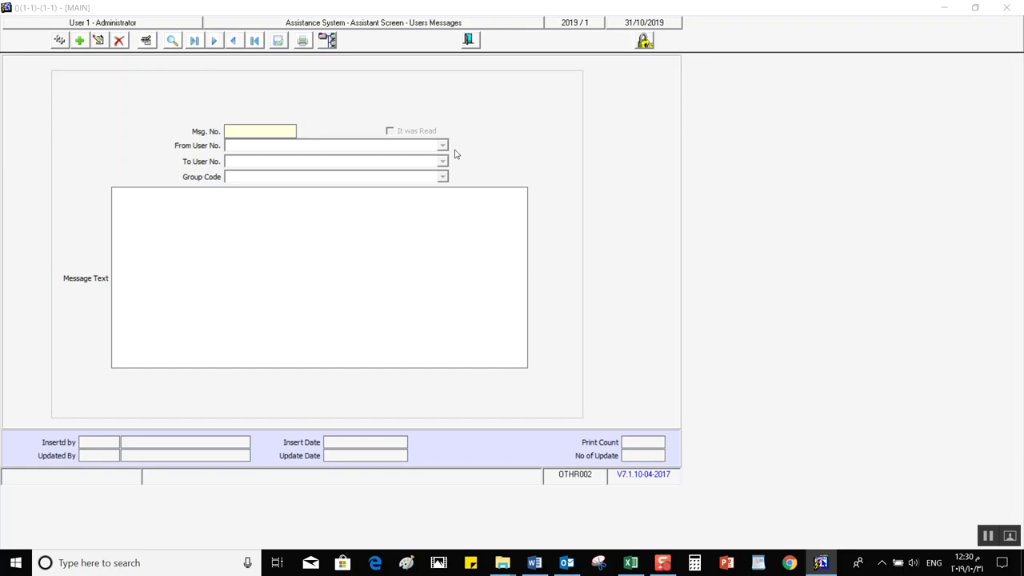
click(477, 42)
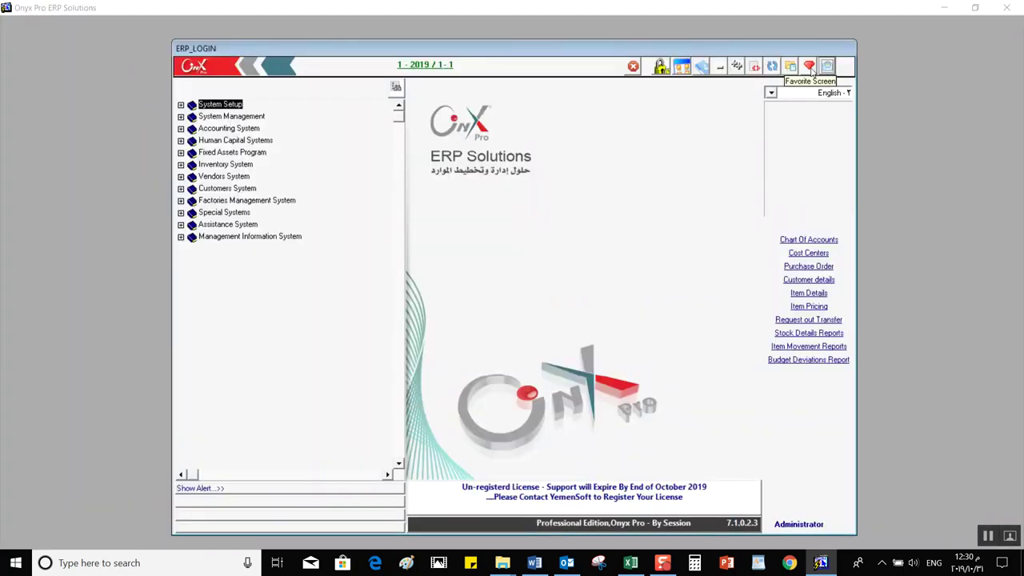
- Look through the Favorite Screen list, including Purchase Invoice, Sales Invoice and Stock Details Reports, and cancel without opening a screen
click(810, 67)
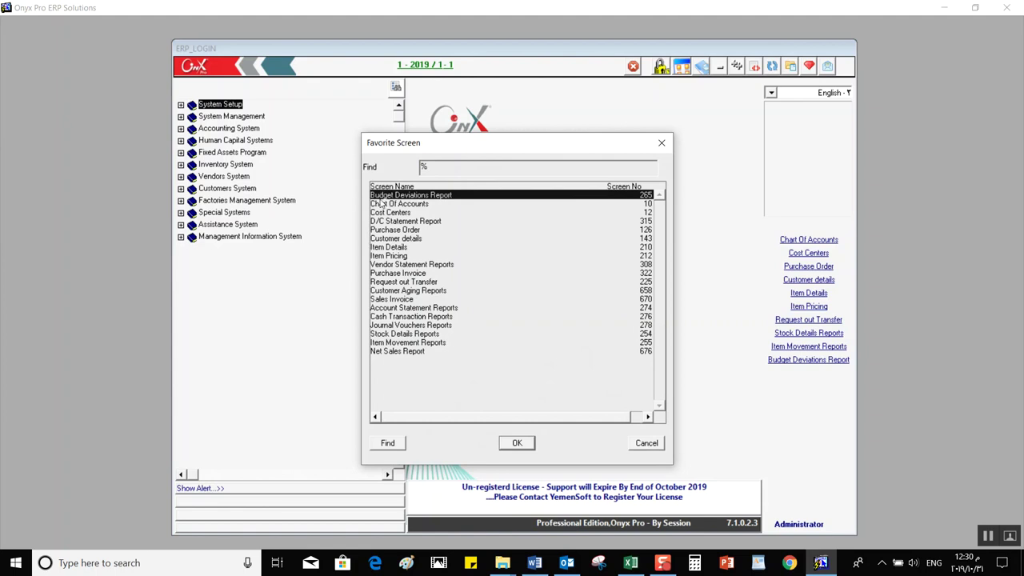
click(417, 325)
click(406, 277)
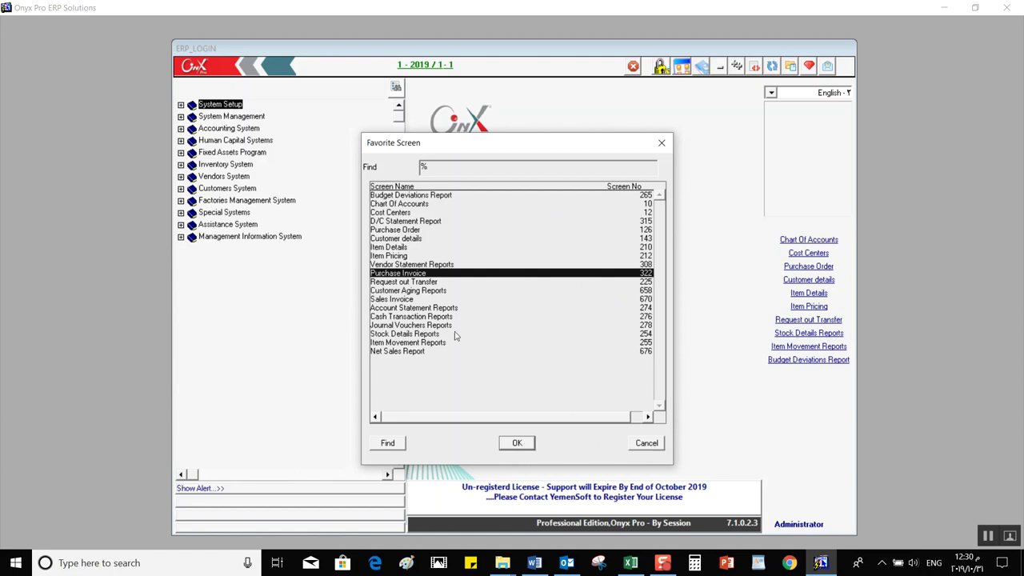
click(423, 343)
click(415, 301)
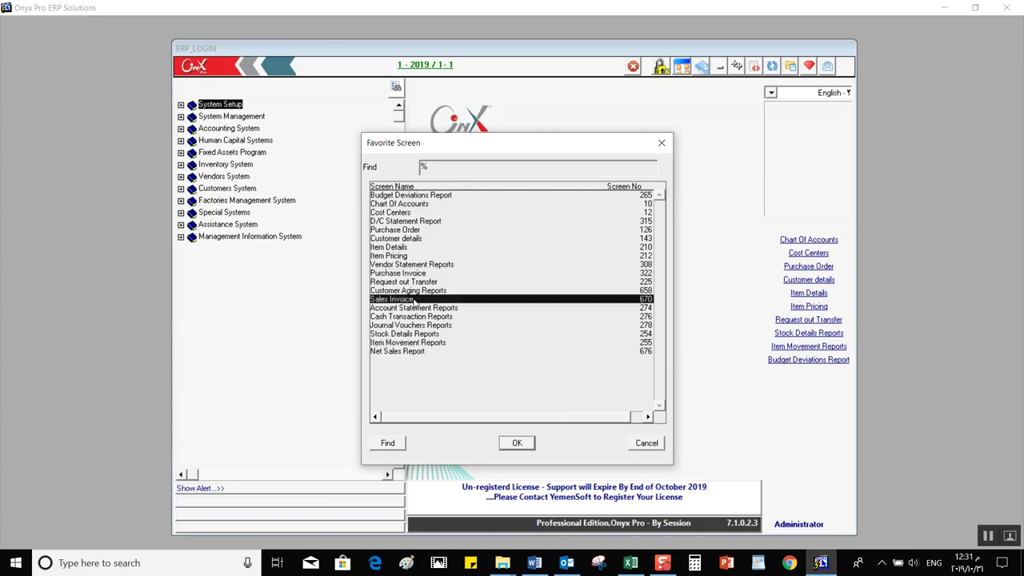
click(406, 334)
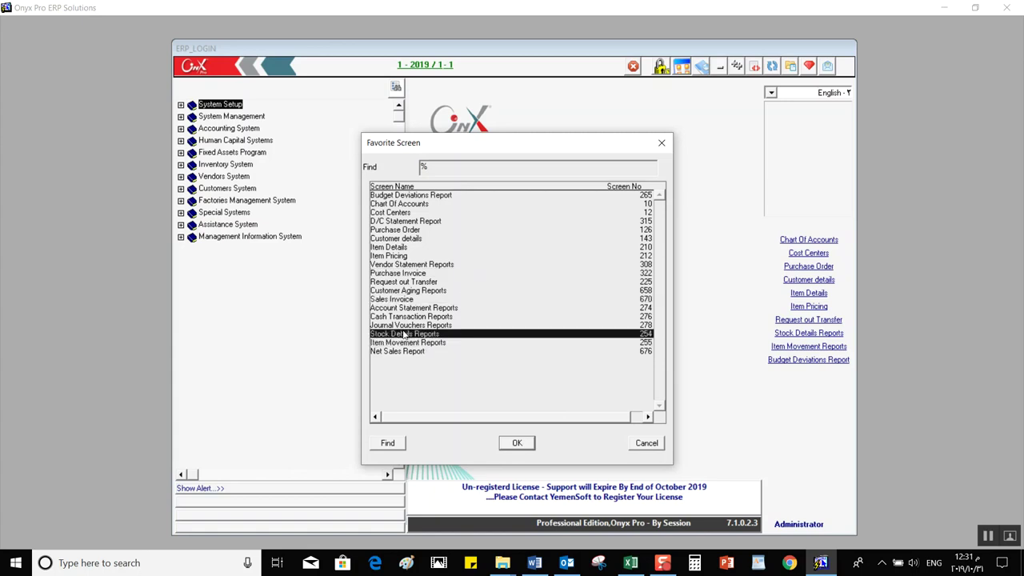
click(658, 445)
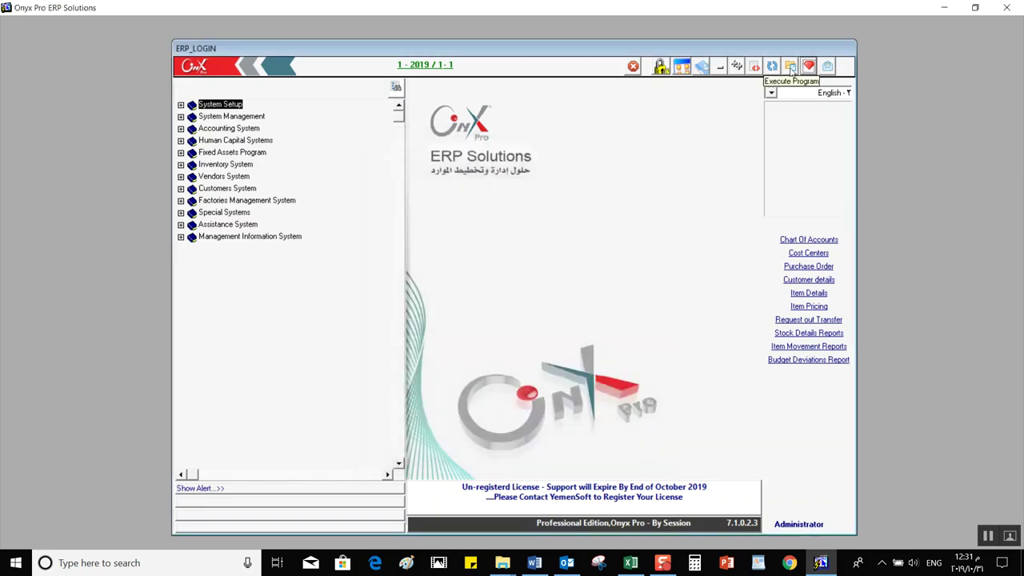
- Refresh the module tree, and bring up the login dialog again and exit it without signing in
click(791, 67)
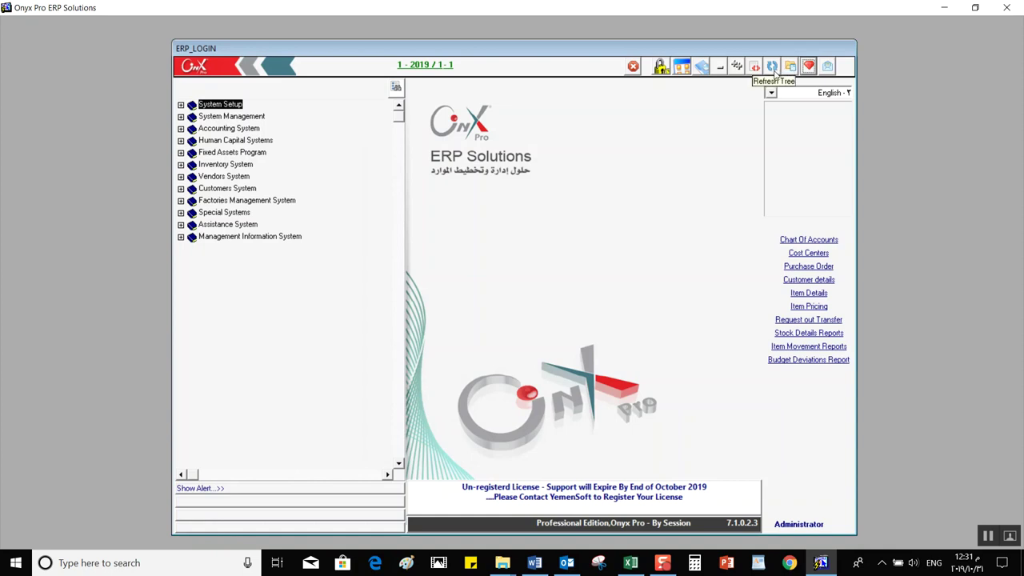
click(773, 67)
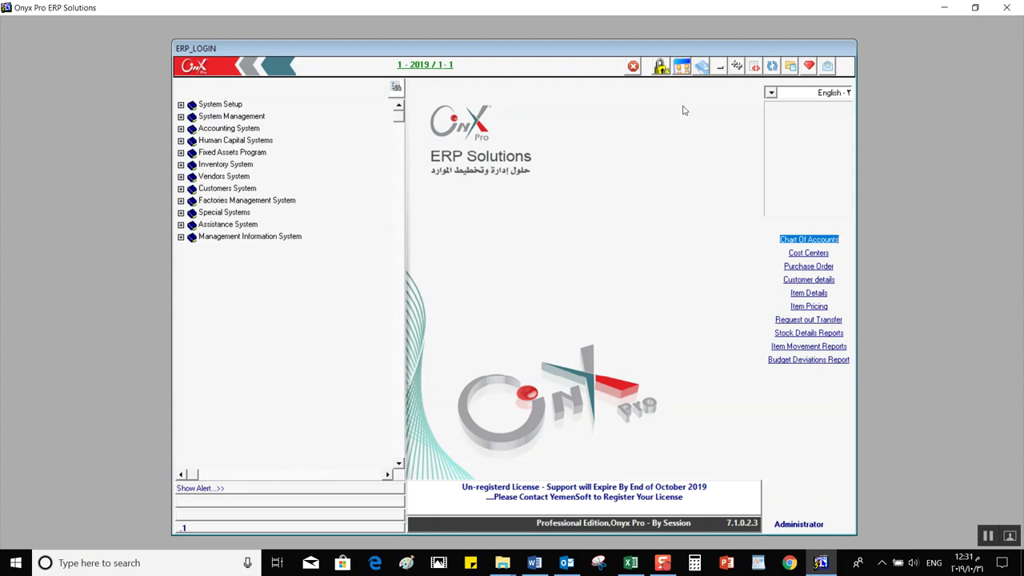
click(756, 68)
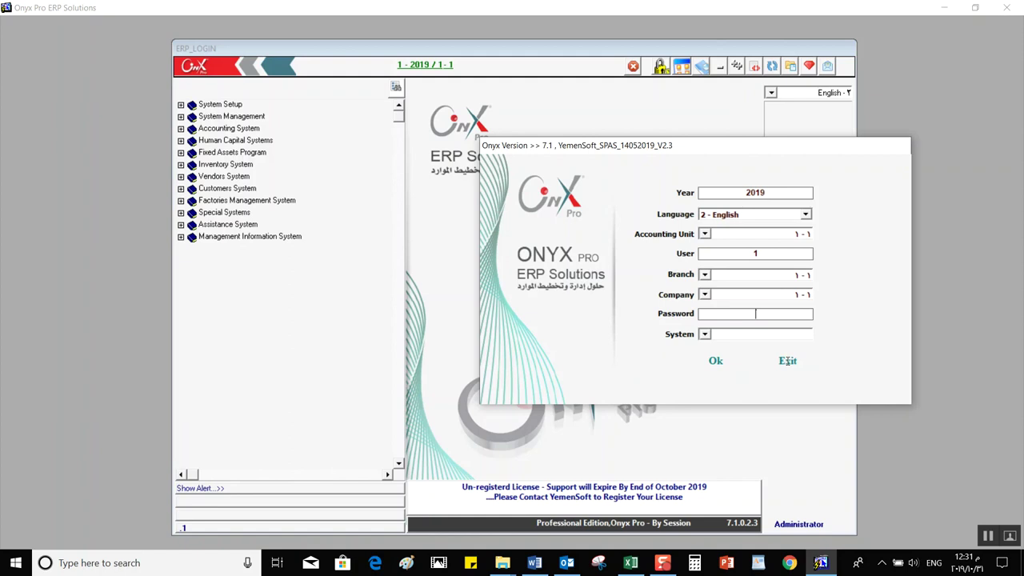
key(Return)
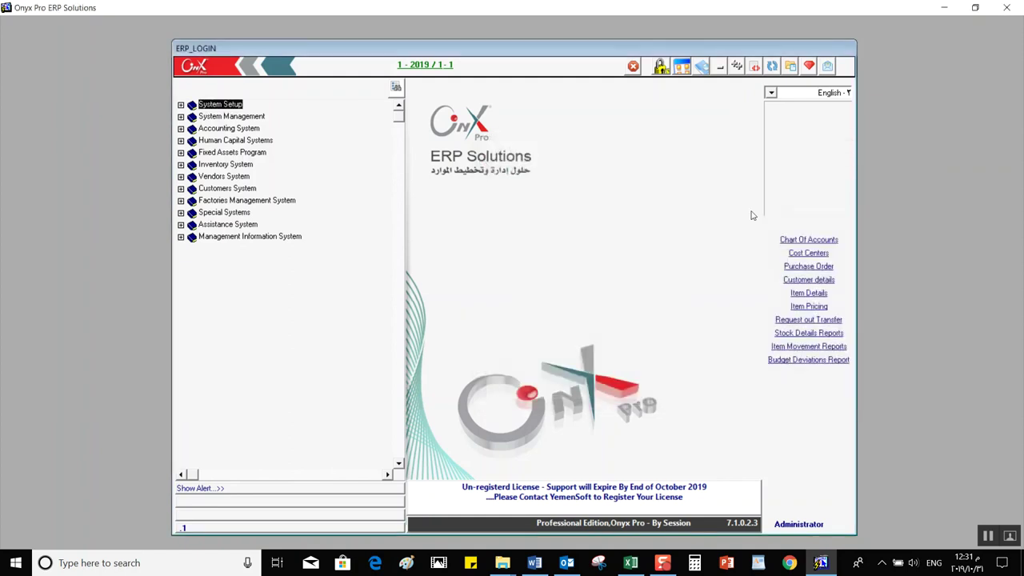
- Expand and collapse the System Setup branch of the module tree twice
key(Right)
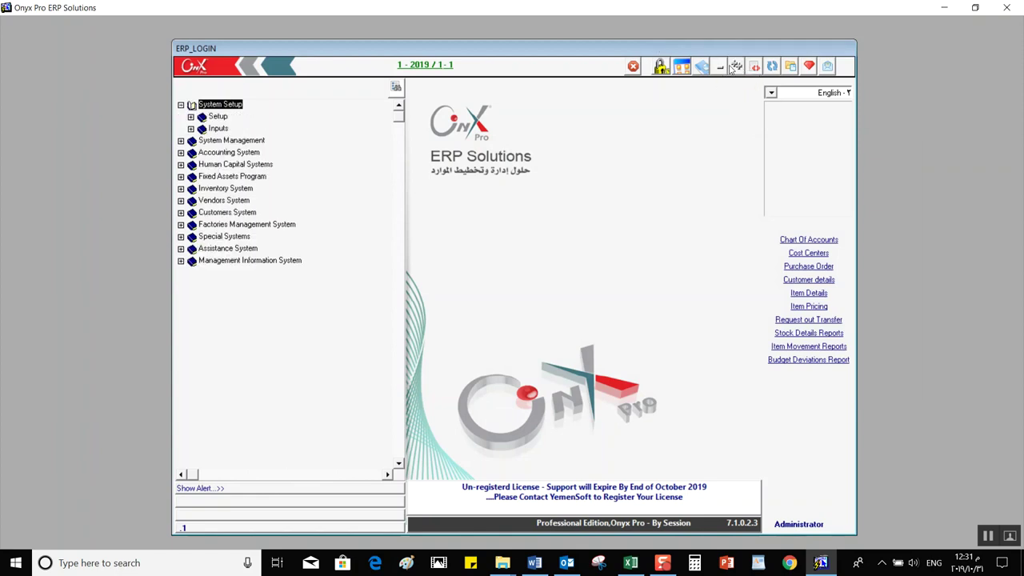
key(Left)
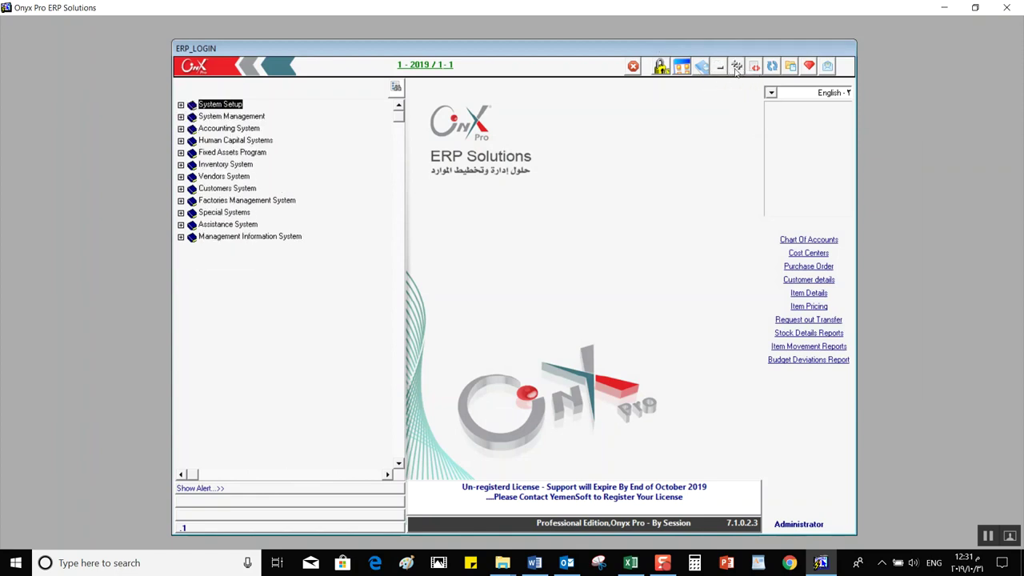
key(Right)
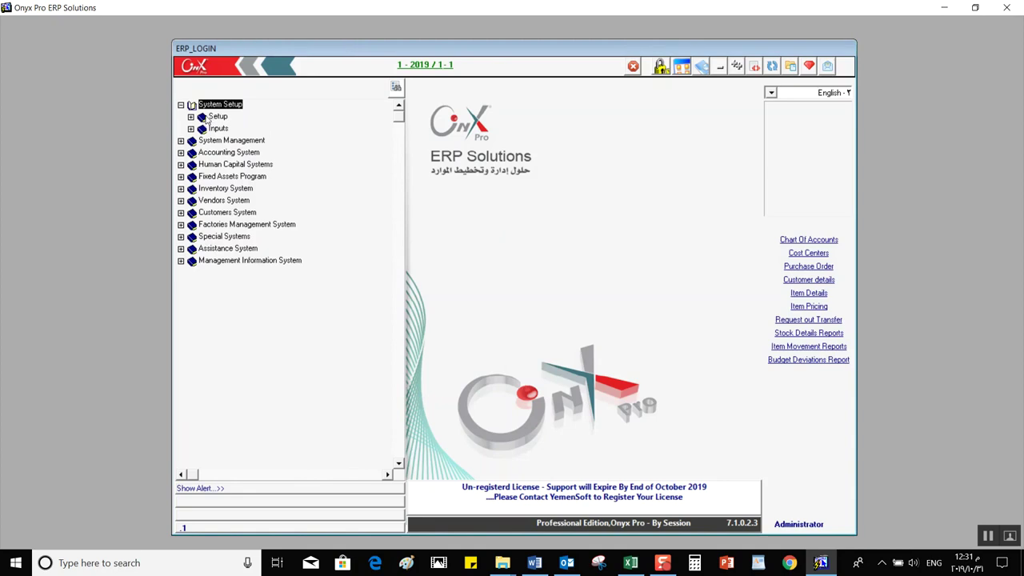
key(Left)
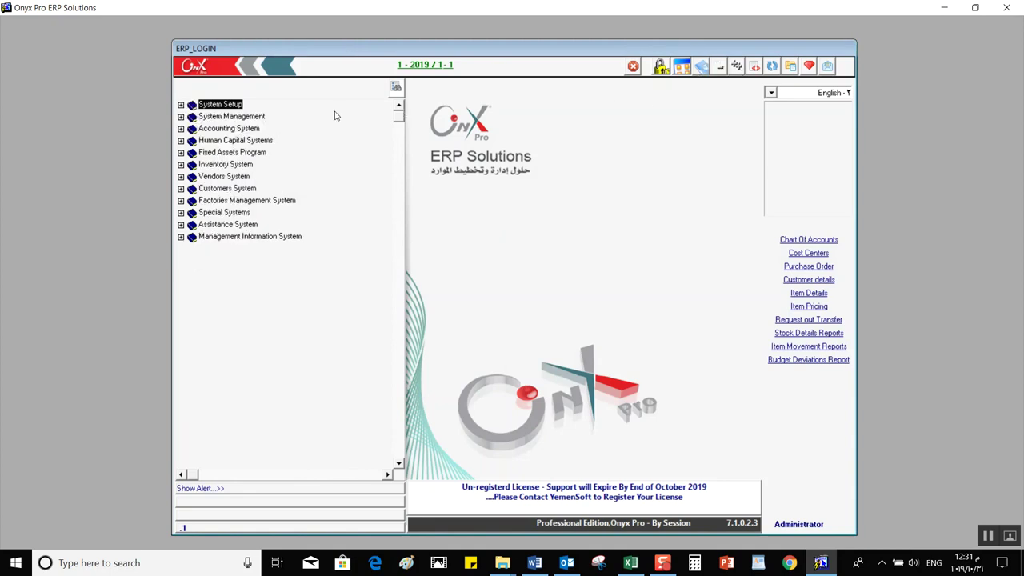
- View the program's About information and close it
click(710, 71)
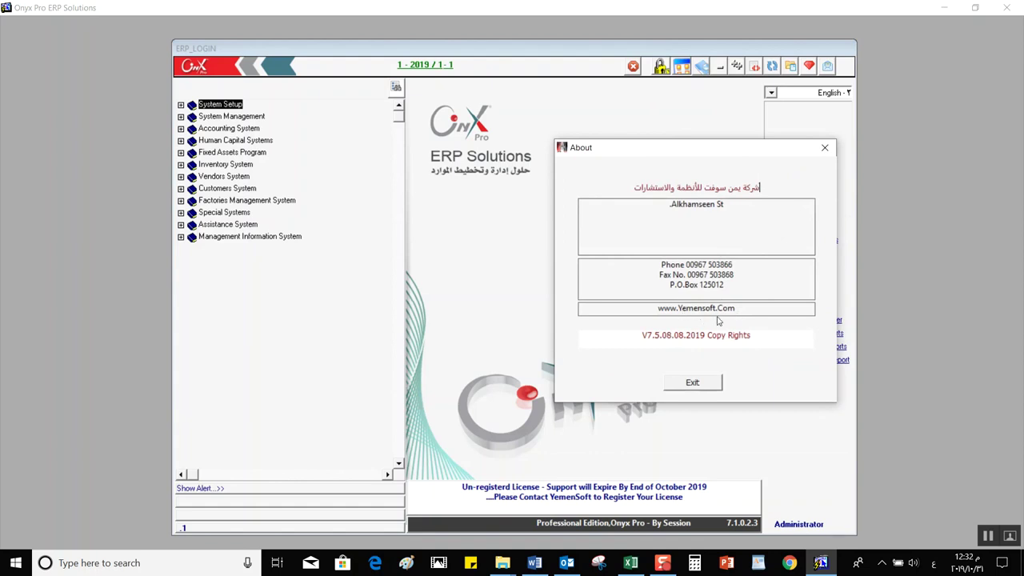
click(693, 383)
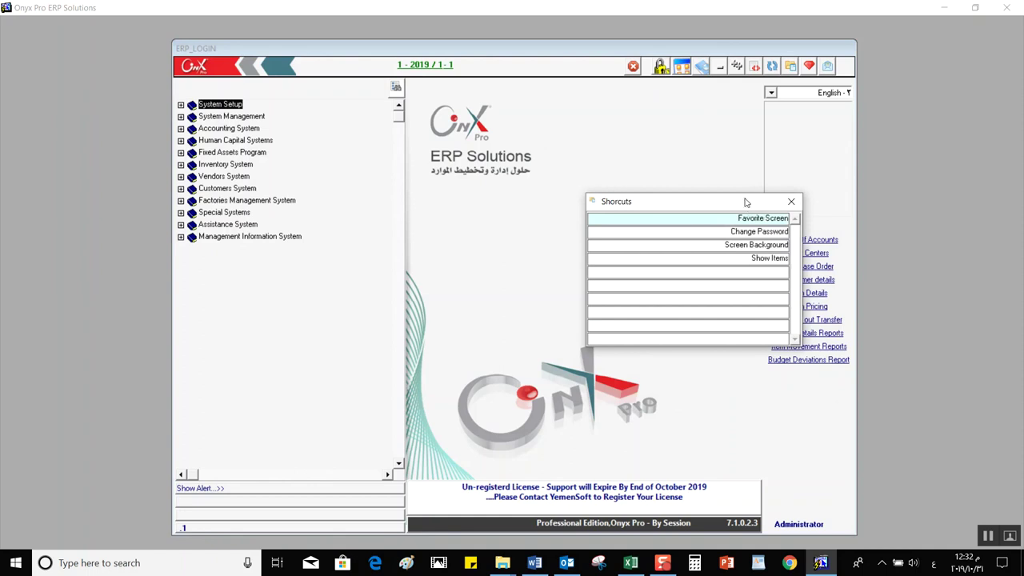
- Go through the shortcuts window's entries from Change Password and Screen Background to Show Items
key(Down)
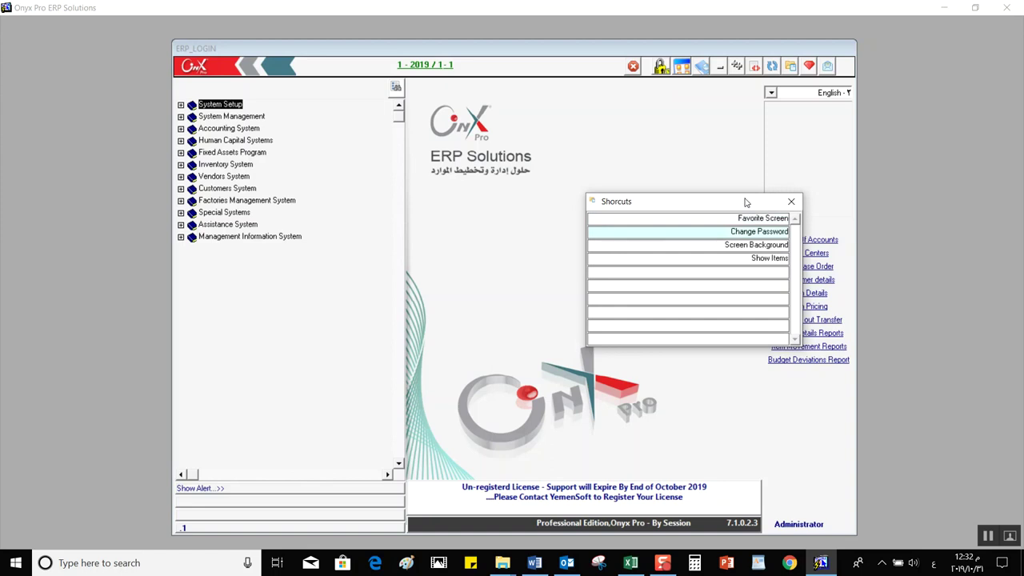
key(Down)
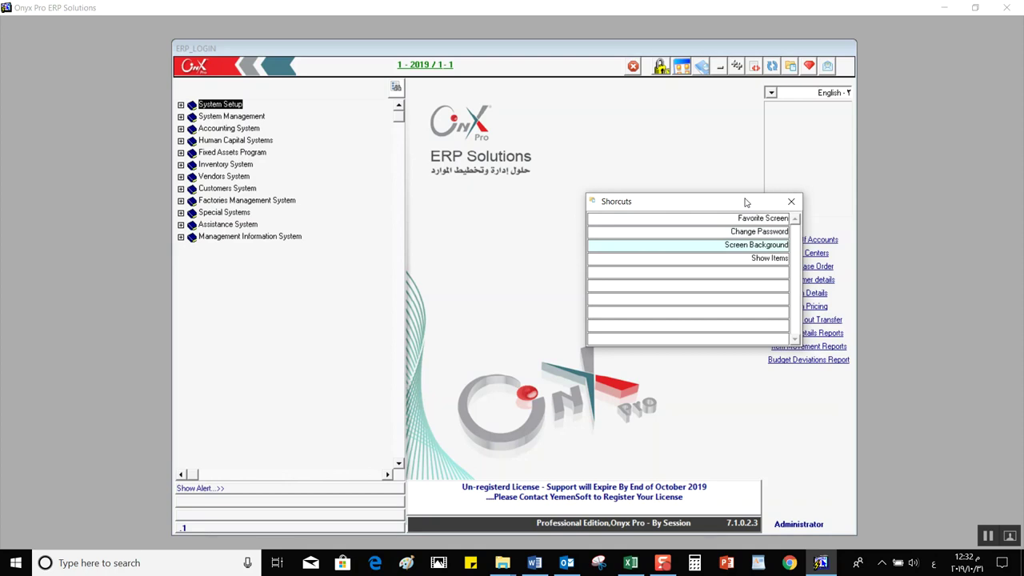
key(Down)
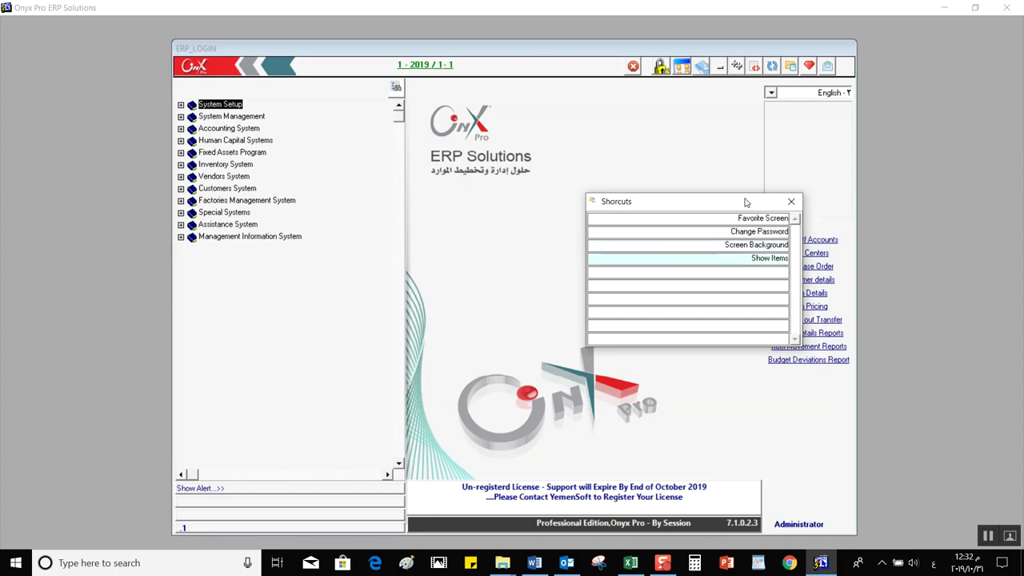
- Close the shortcuts window, then lock the screen and unlock it by entering the account password
click(791, 204)
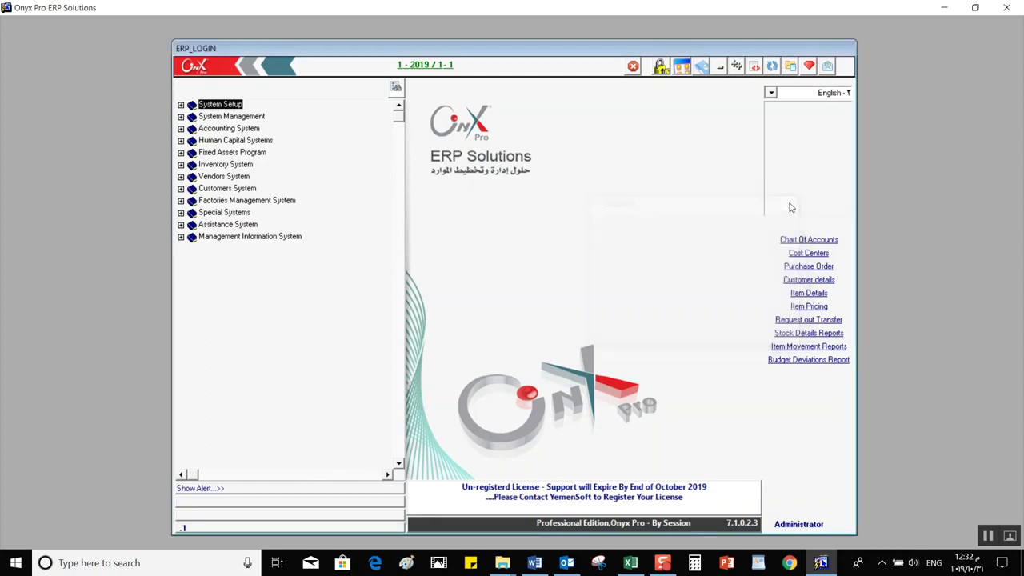
click(661, 69)
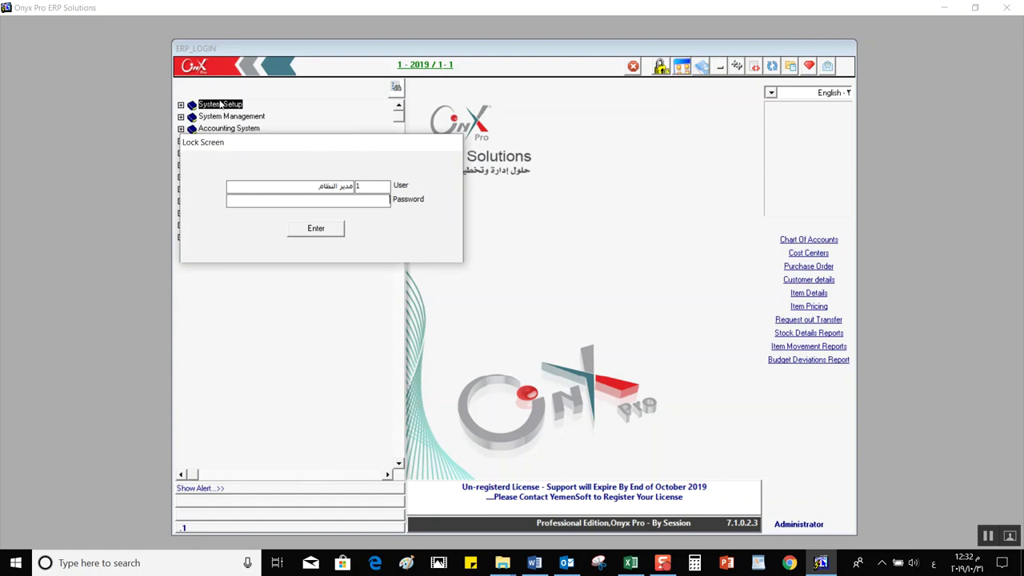
text(1)
click(340, 233)
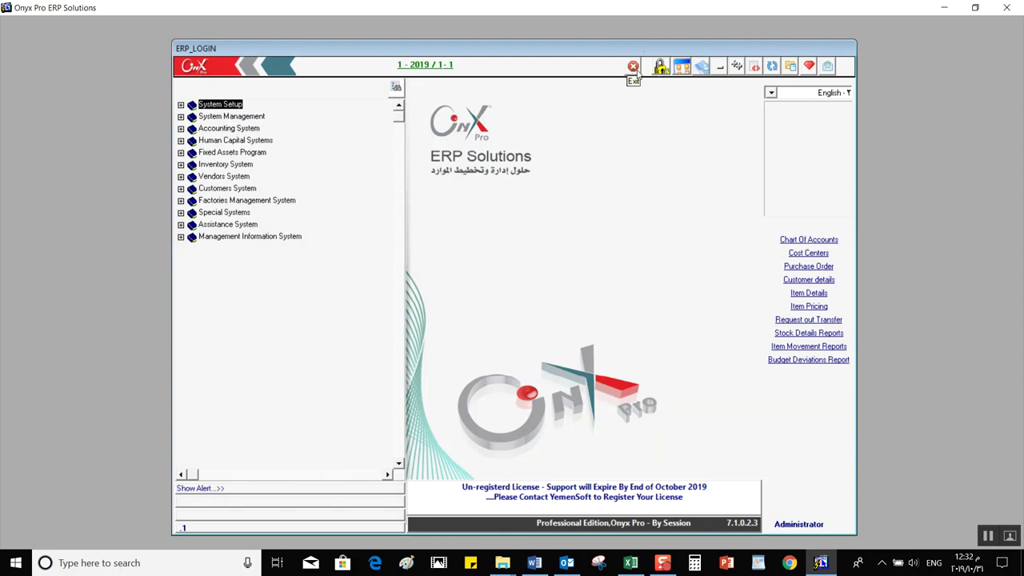
- Choose English from the available interface languages
click(772, 95)
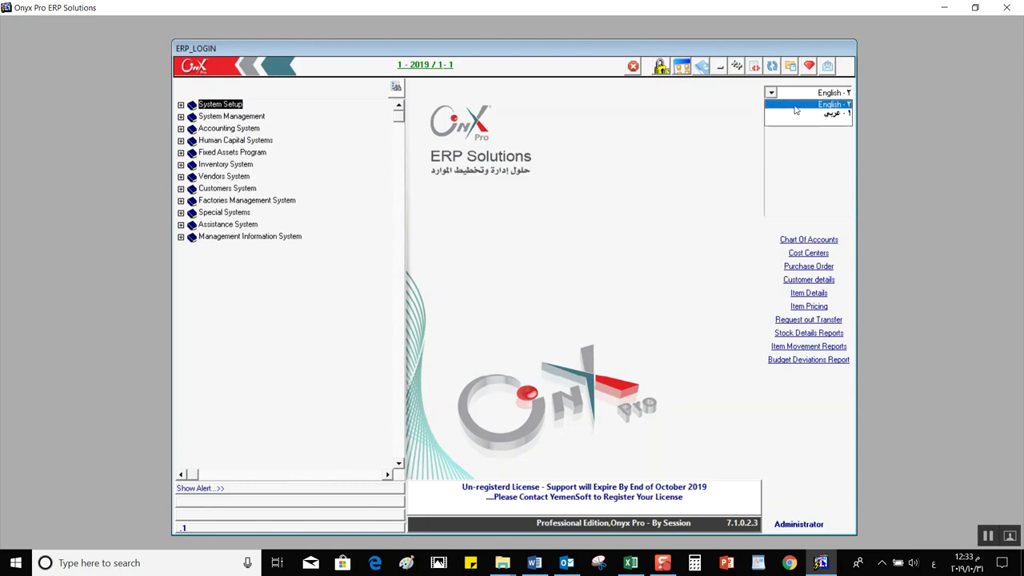
click(797, 107)
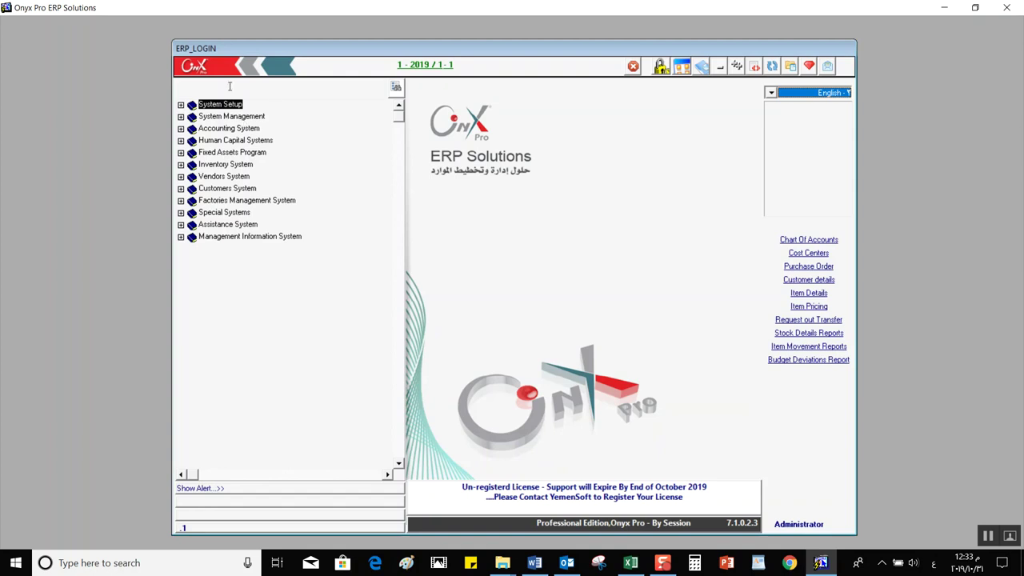
- Search the module tree for "vend" and advance to the following match
click(229, 82)
text(vend)
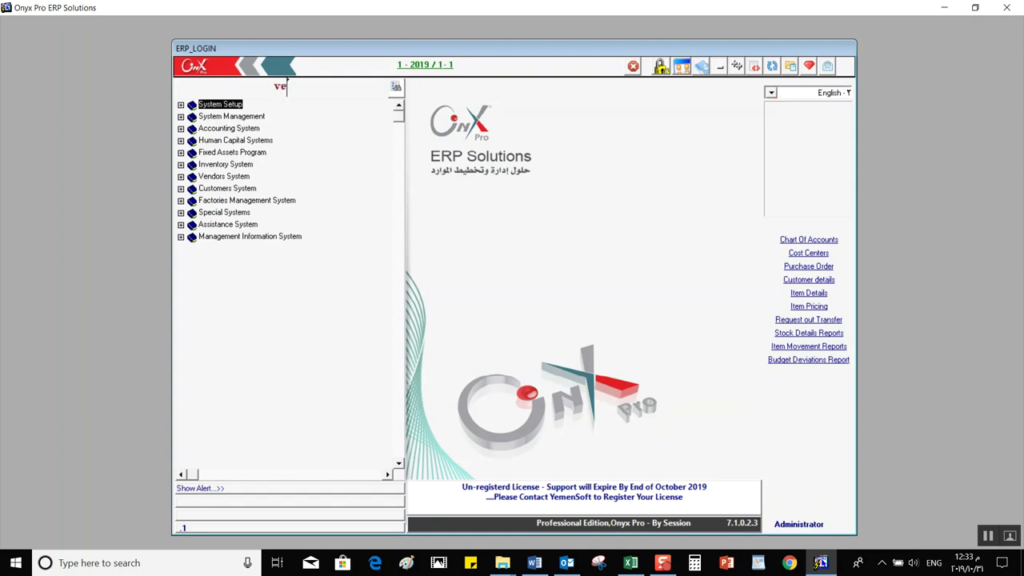
click(397, 88)
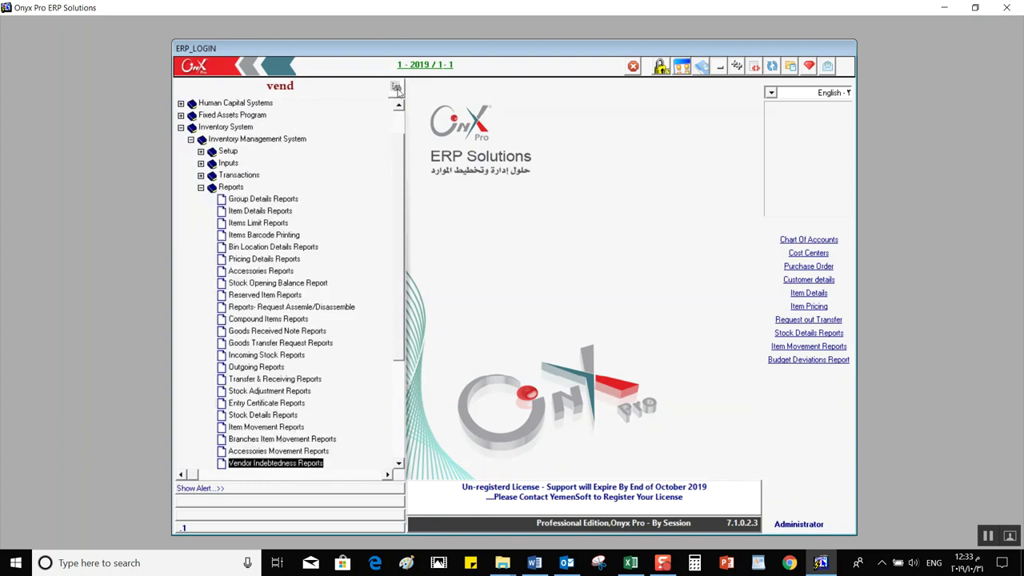
click(397, 89)
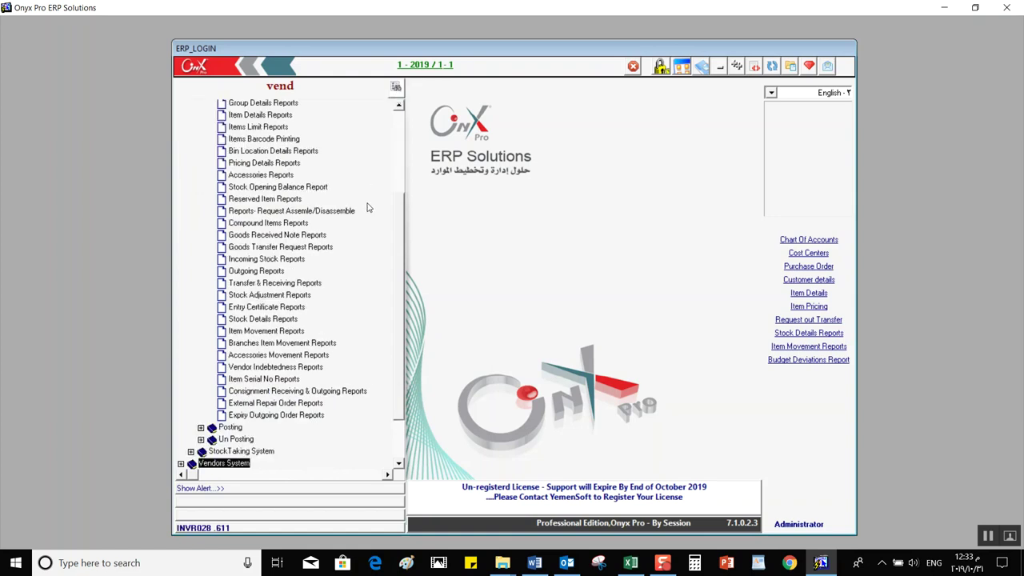
- Collapse the Inventory System branch of the module tree and clear the search text
scroll(395, 145, up, 3)
scroll(396, 145, up, 1)
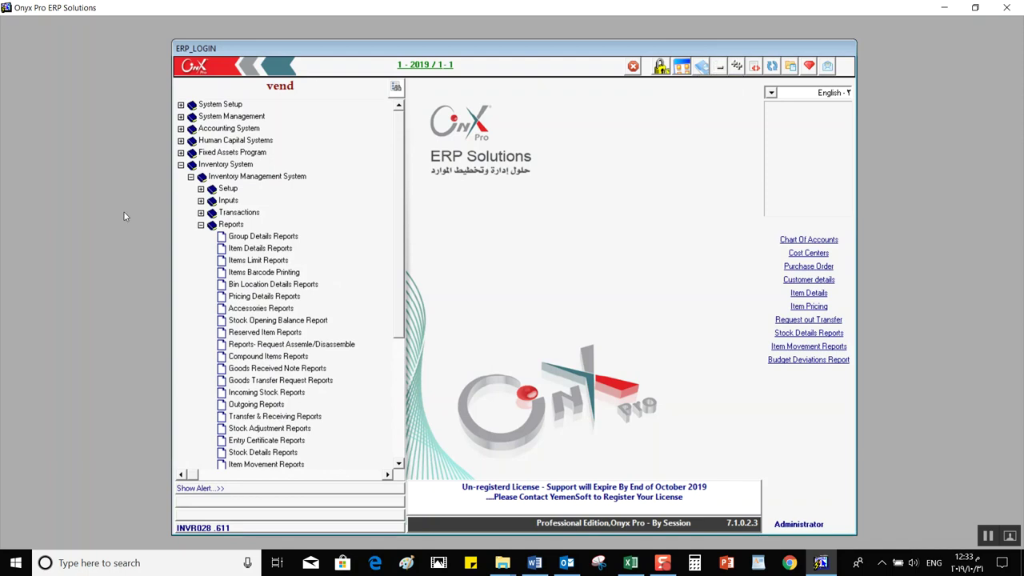
click(179, 179)
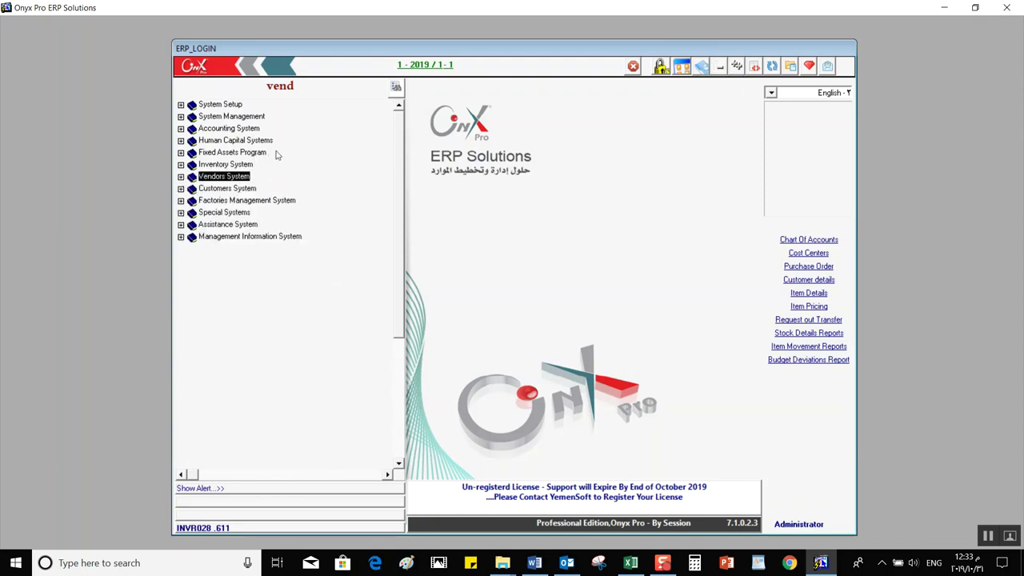
click(305, 85)
double_click(305, 85)
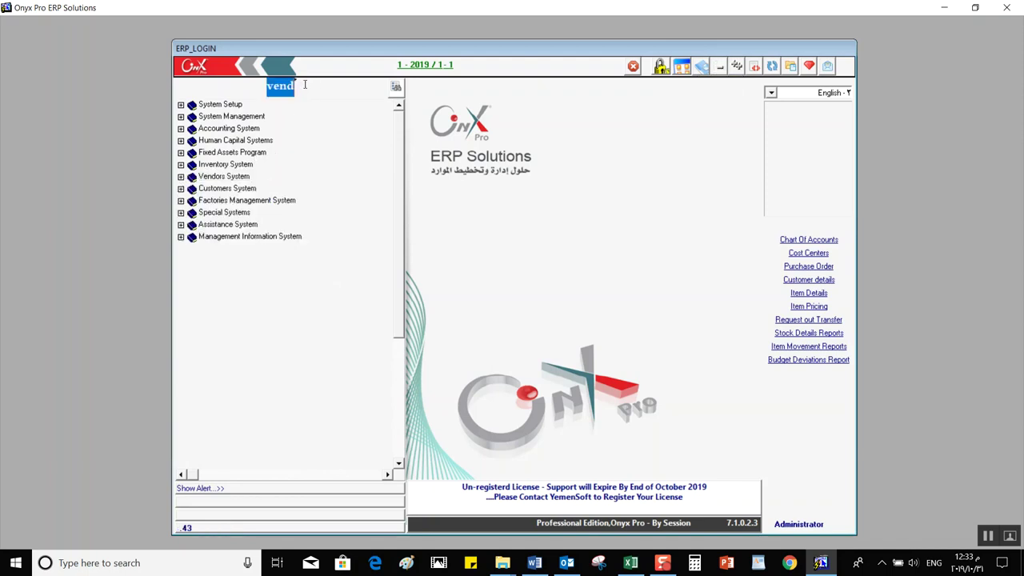
key(BackSpace)
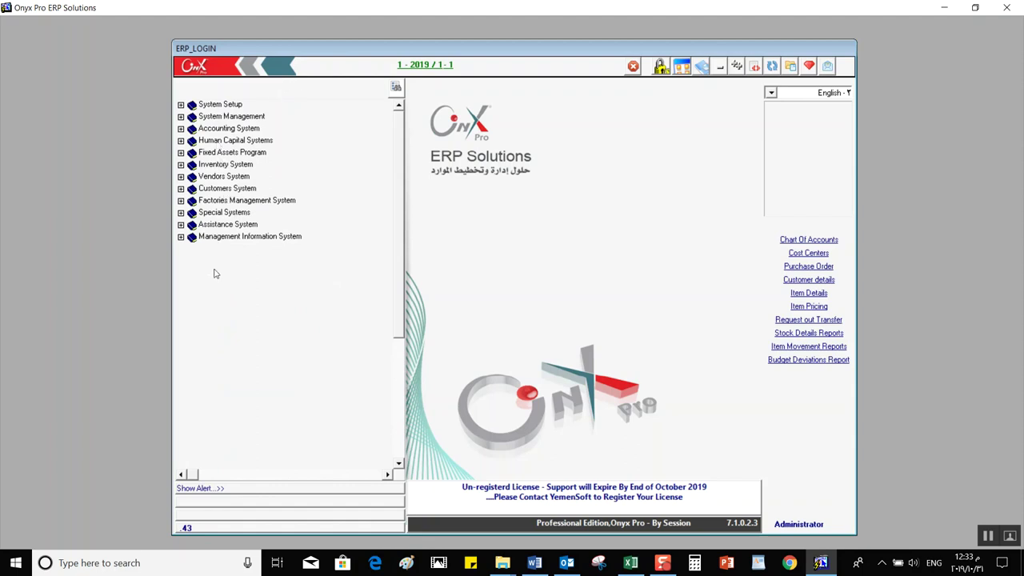
- View the system's alert list and close it
click(202, 490)
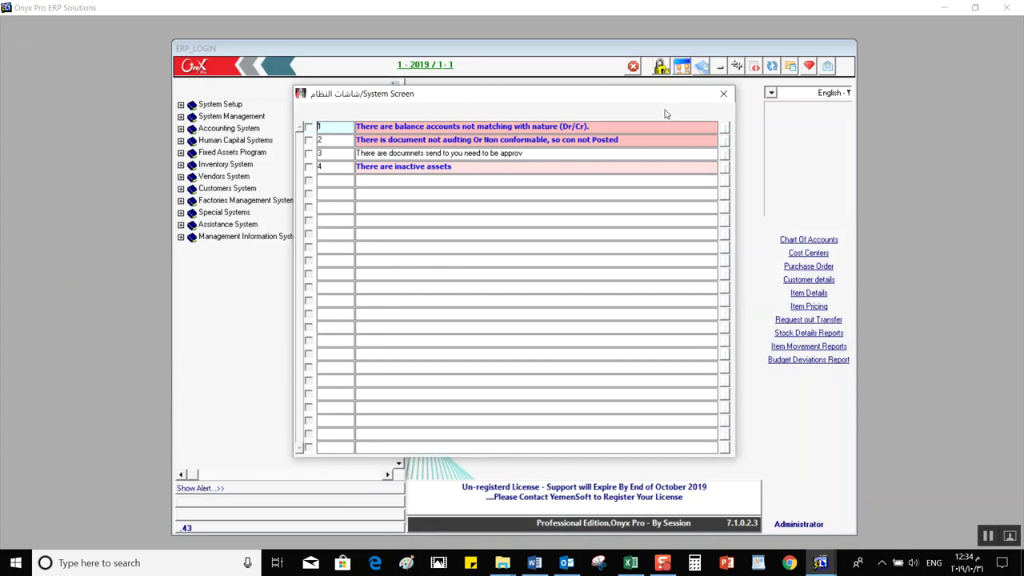
click(723, 94)
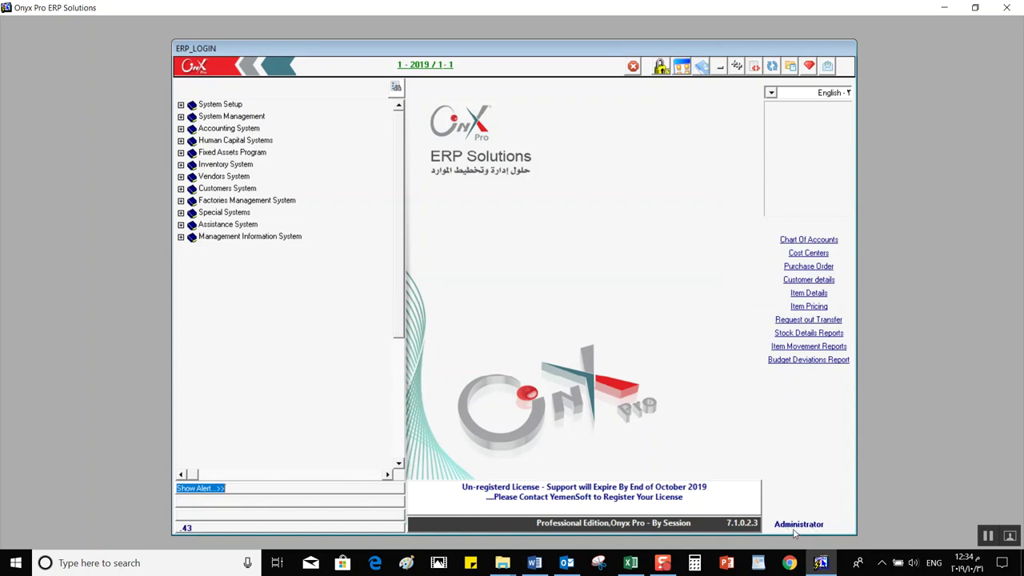
click(990, 536)
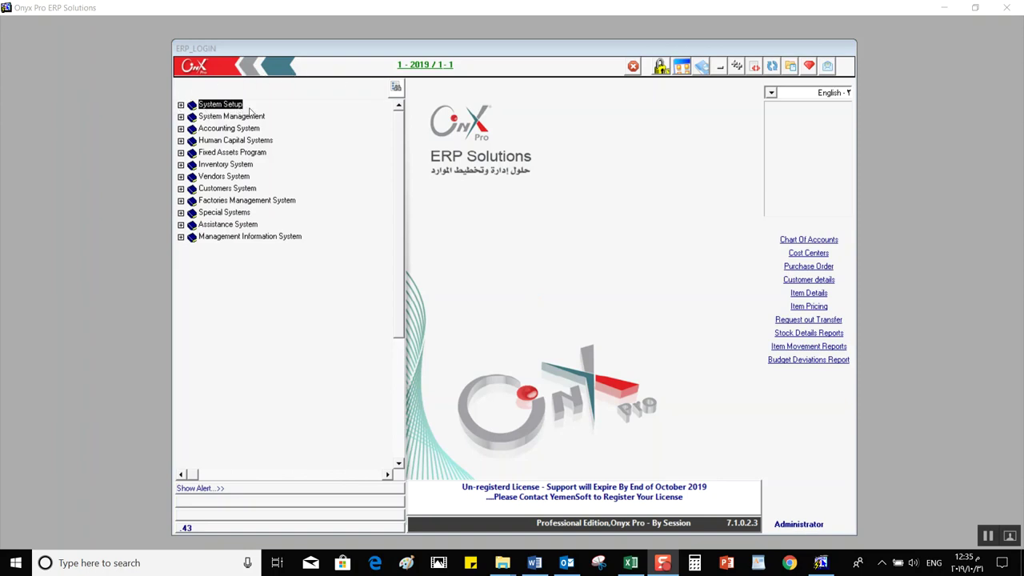
- Expand the Setup group under System Setup in the module tree and open its Common Parameters screen
click(181, 105)
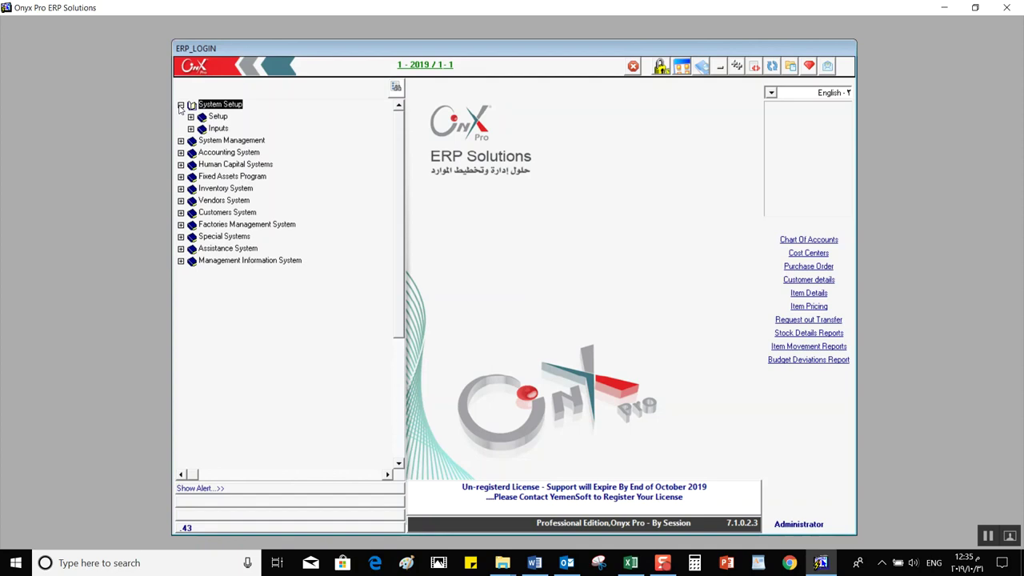
click(180, 106)
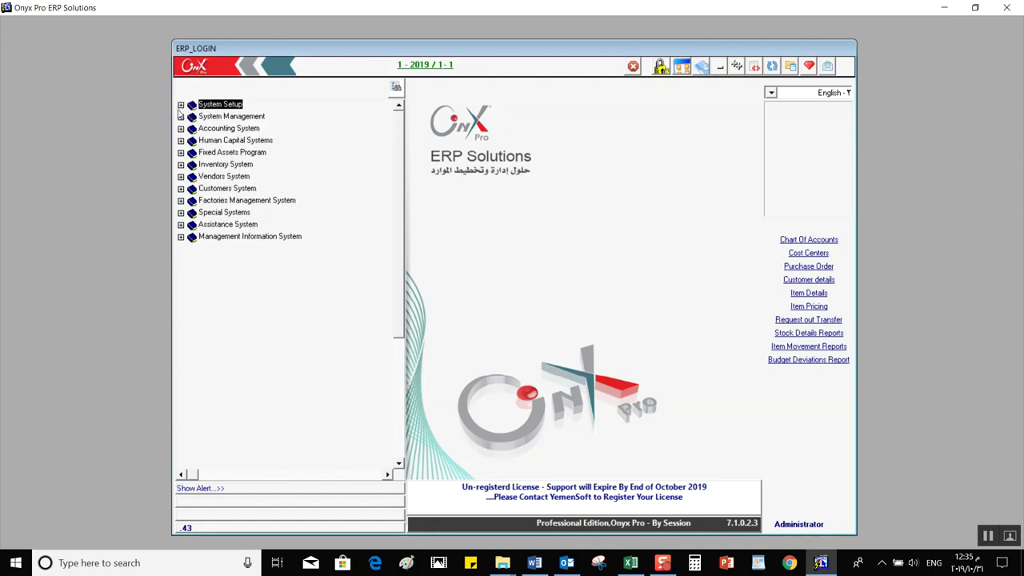
click(181, 106)
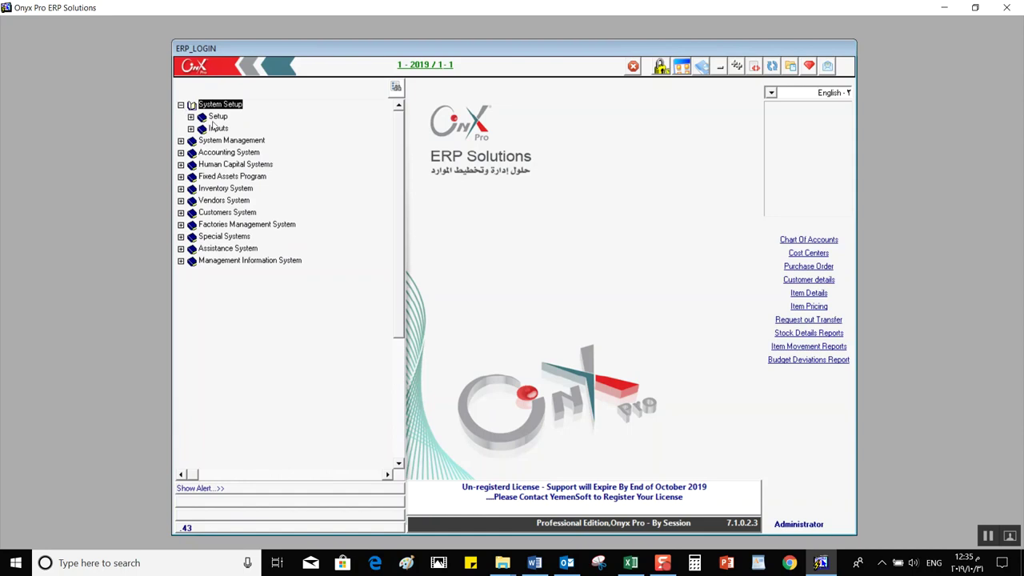
double_click(217, 118)
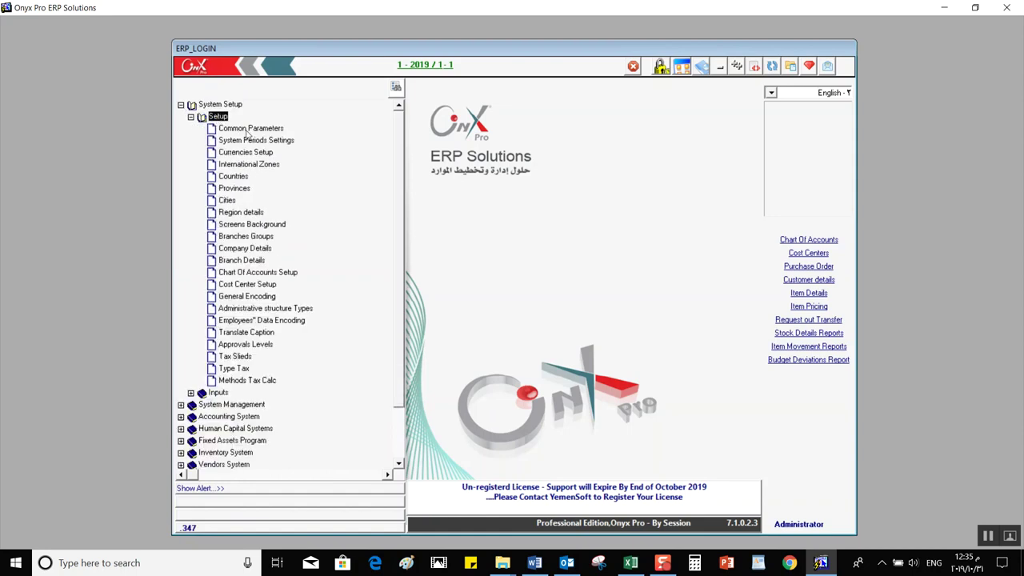
double_click(246, 129)
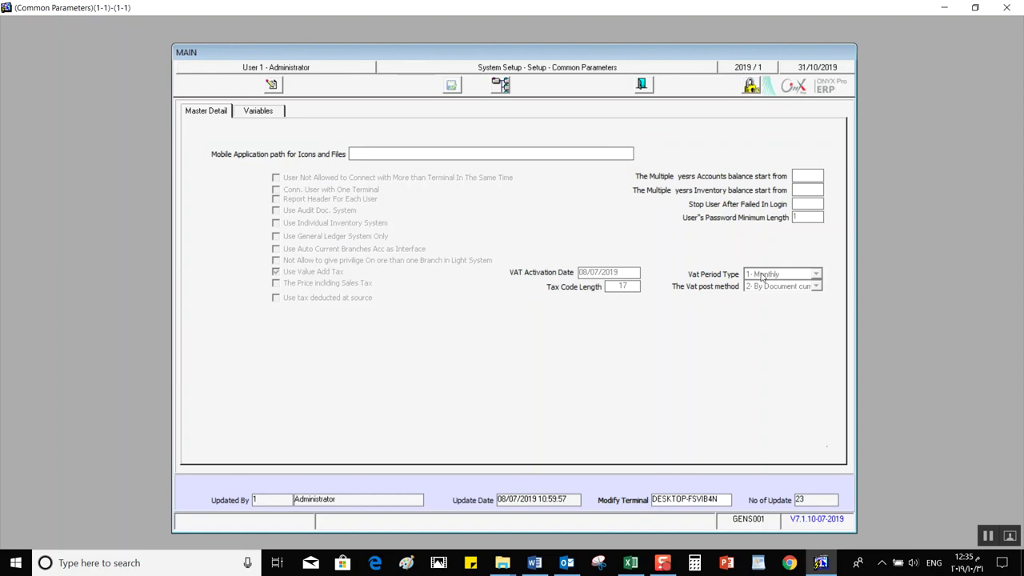
- Look through the Variables and Master Detail pages of Common Parameters, ending on Master Detail
click(256, 113)
click(207, 112)
click(269, 112)
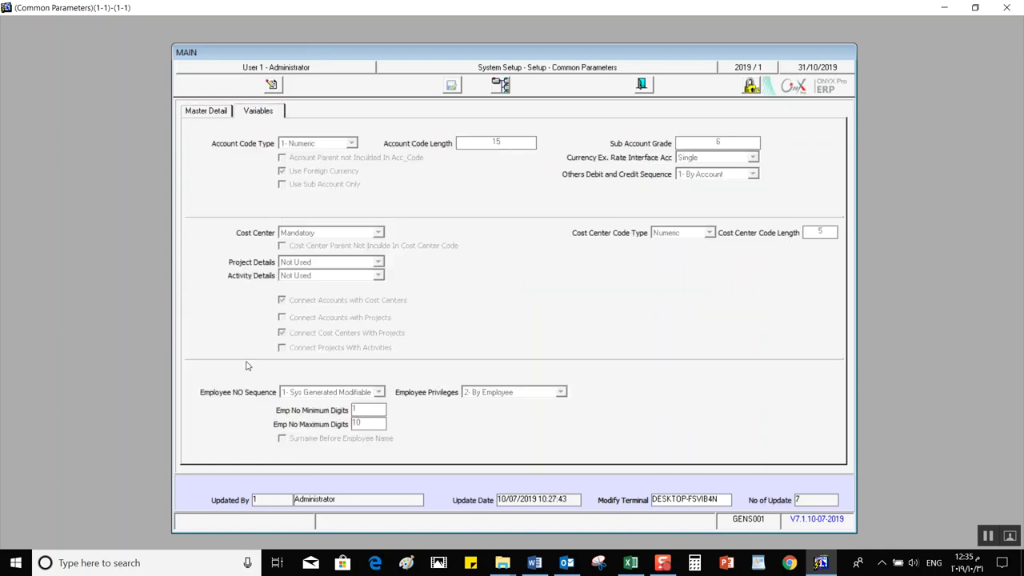
click(212, 113)
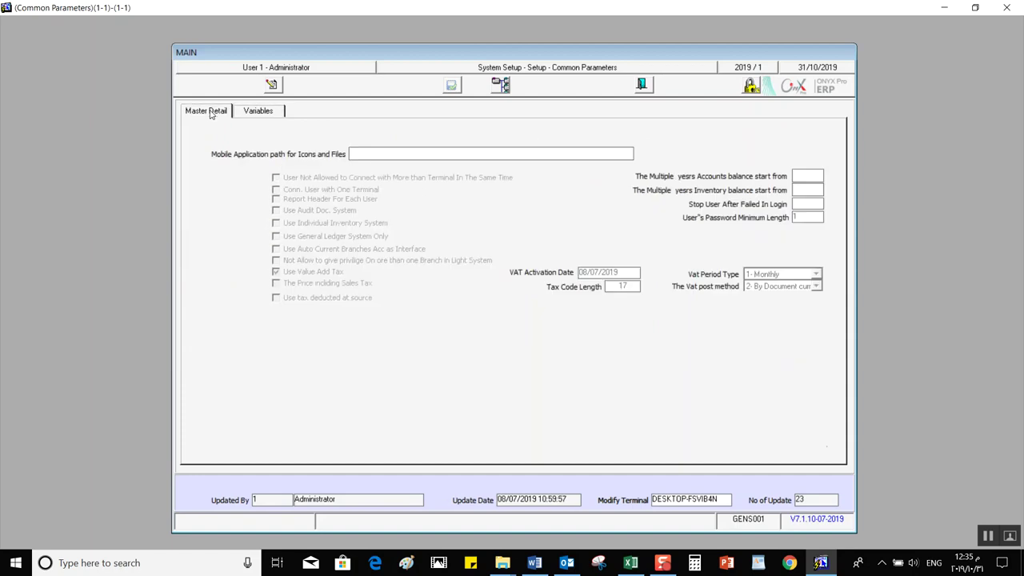
- Put Common Parameters into edit mode and set the Excel path to EXCEL.EXE in the Microsoft Office Office15 folder
click(272, 84)
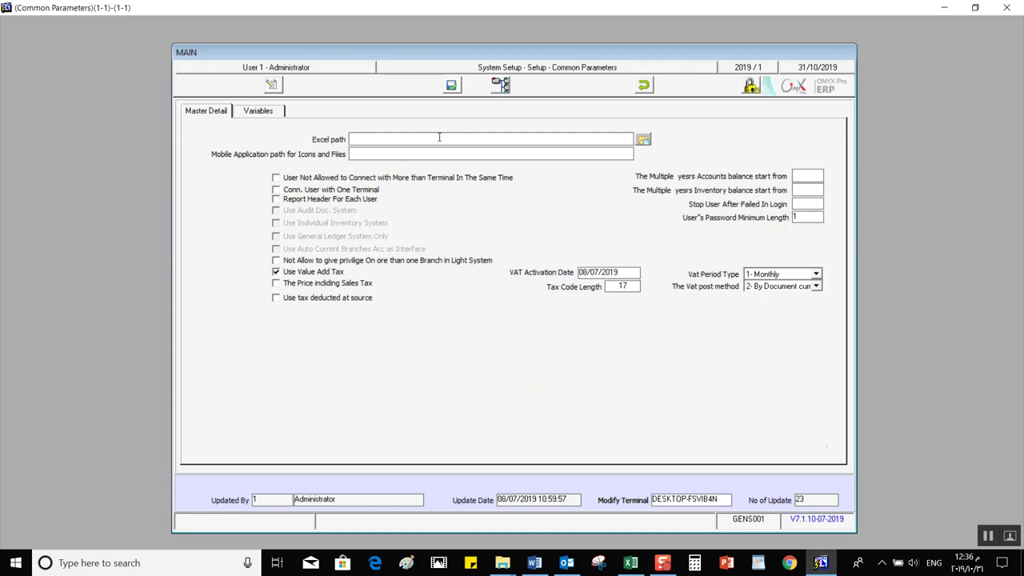
click(644, 141)
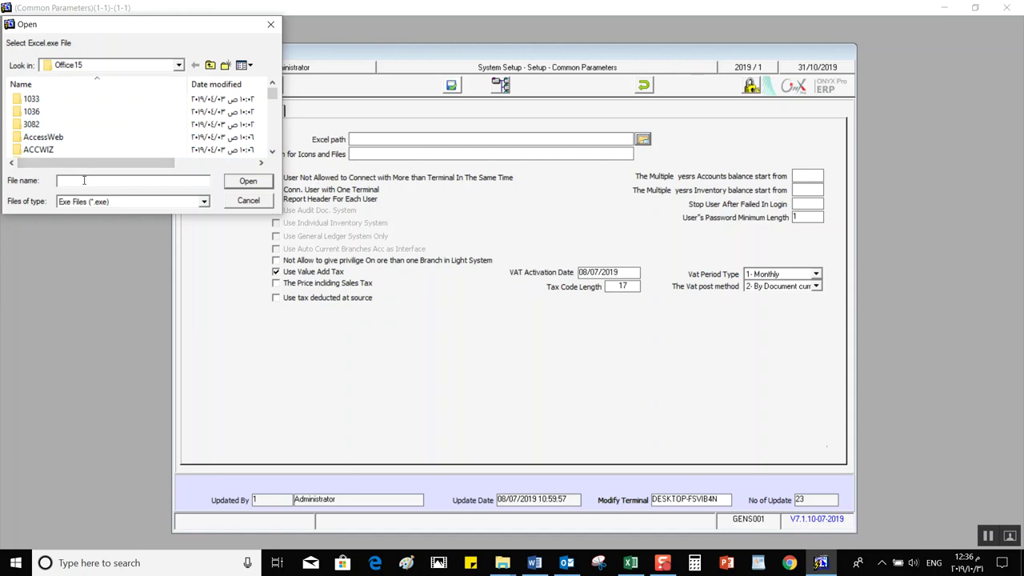
click(181, 64)
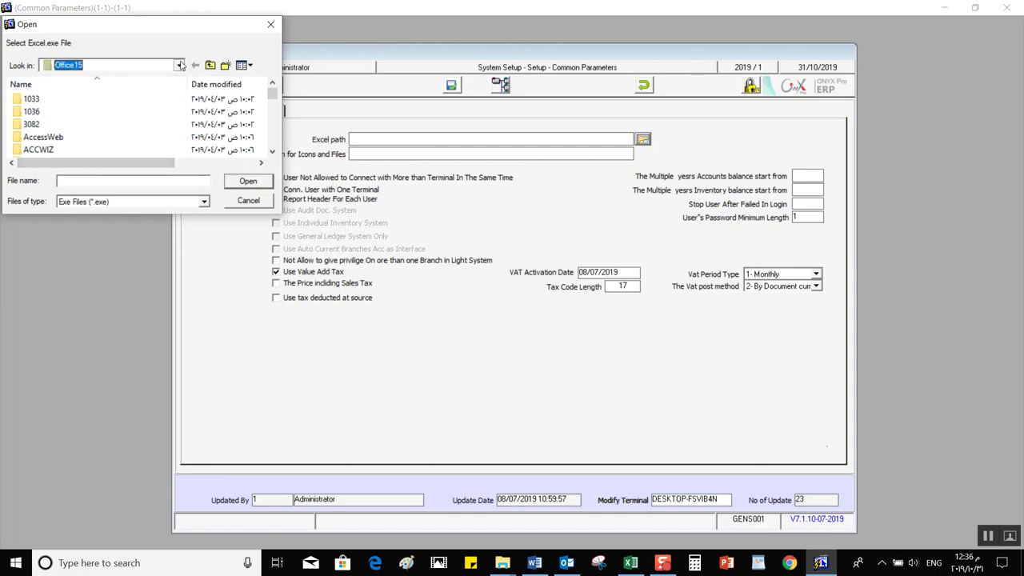
click(181, 65)
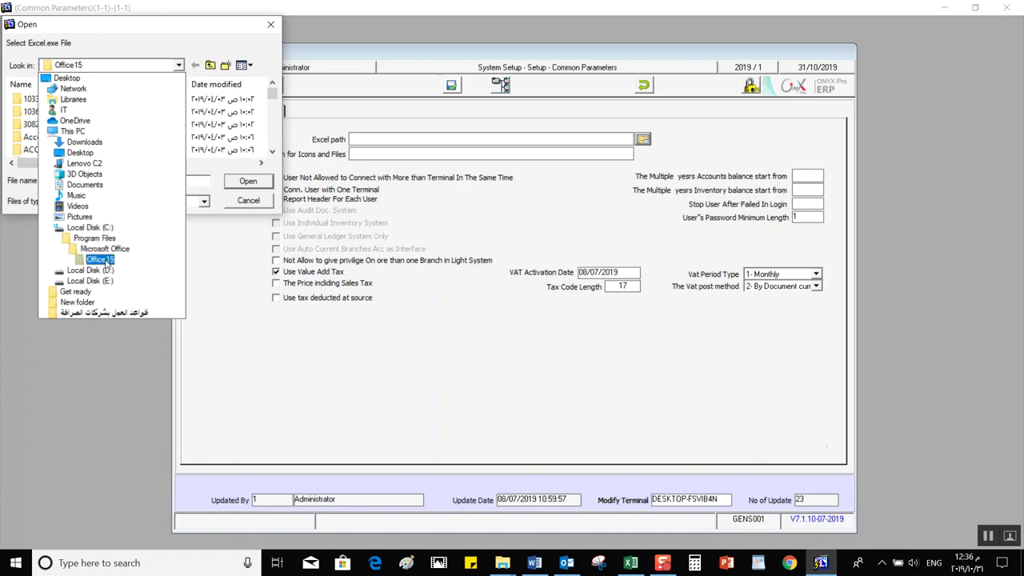
click(106, 259)
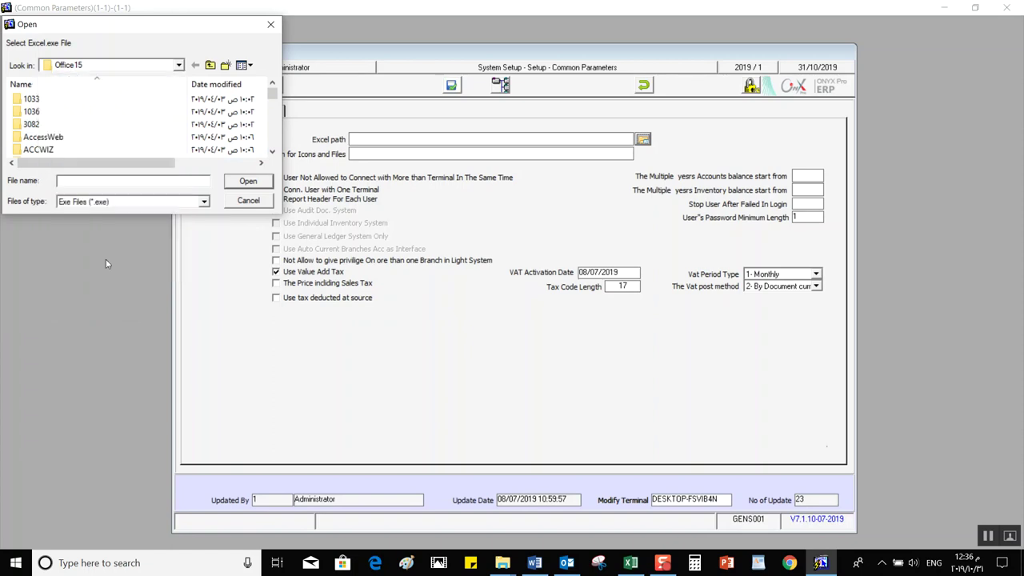
click(99, 180)
text(exc)
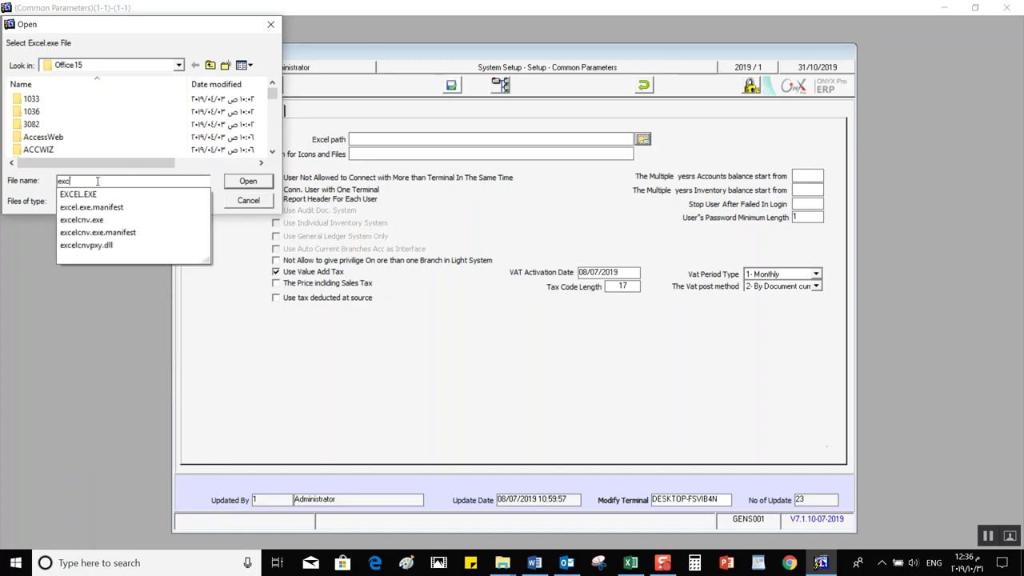
key(Down)
key(Return)
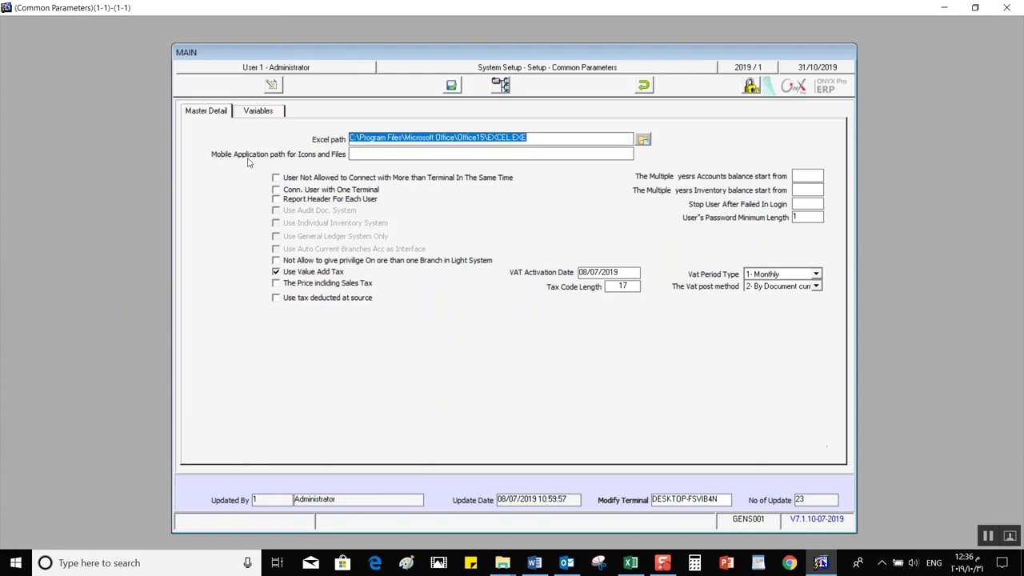
- Go through the mobile application path field and the multiple-terminal, one-terminal and per-user report header options, leaving them empty and unchecked
click(382, 154)
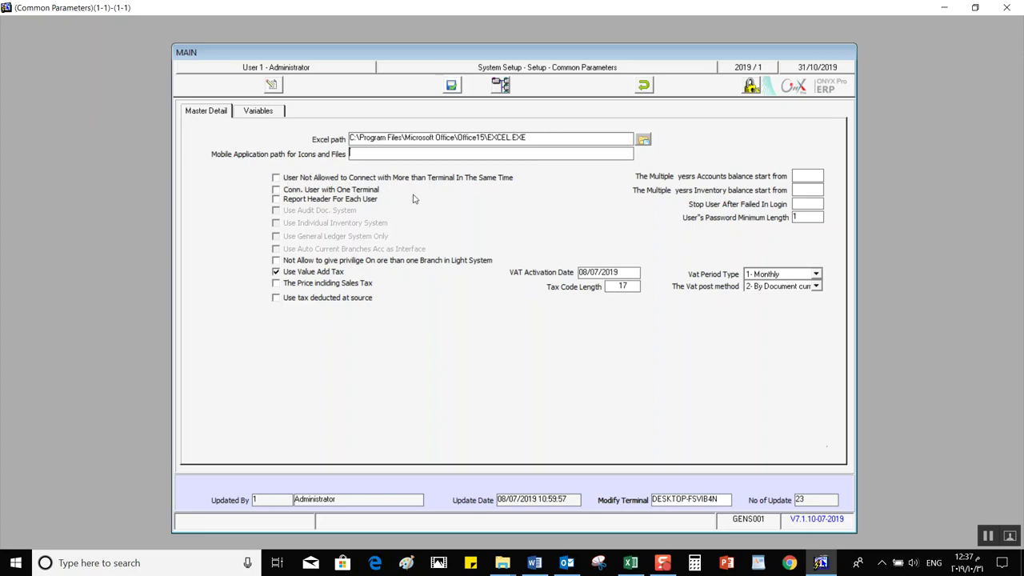
click(277, 179)
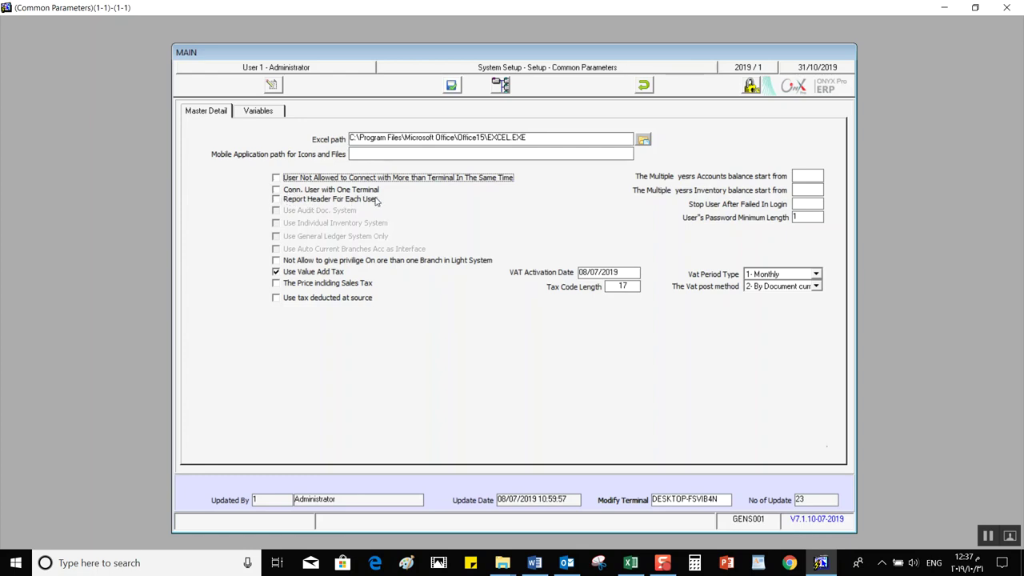
click(276, 192)
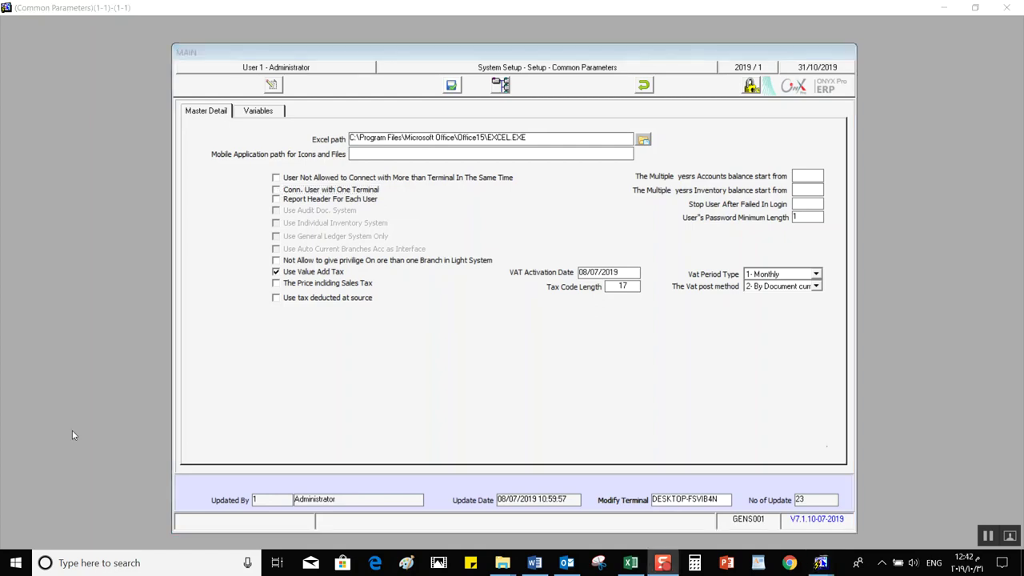
click(276, 200)
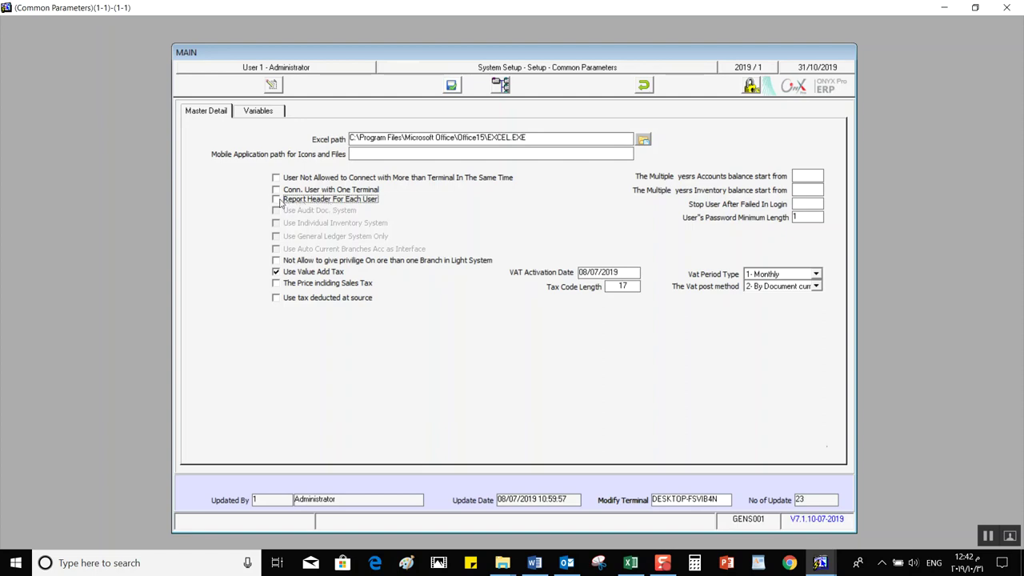
click(278, 201)
- Switch from Common Parameters to the Onyx Pro ERP Solutions main window
click(821, 562)
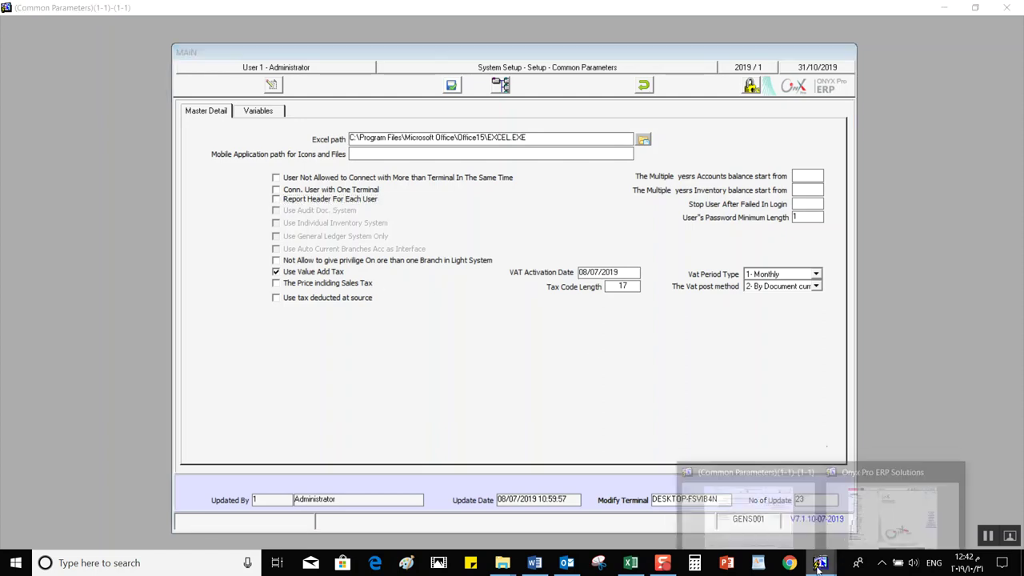
click(933, 496)
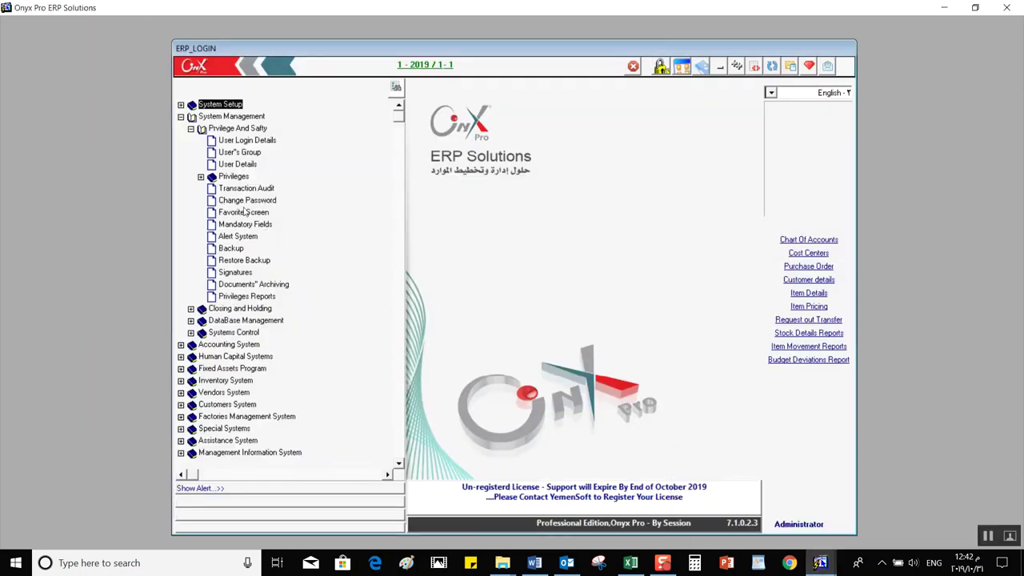
- Switch back to Common Parameters, enable Report Header For Each User and save the parameters
click(825, 564)
click(740, 504)
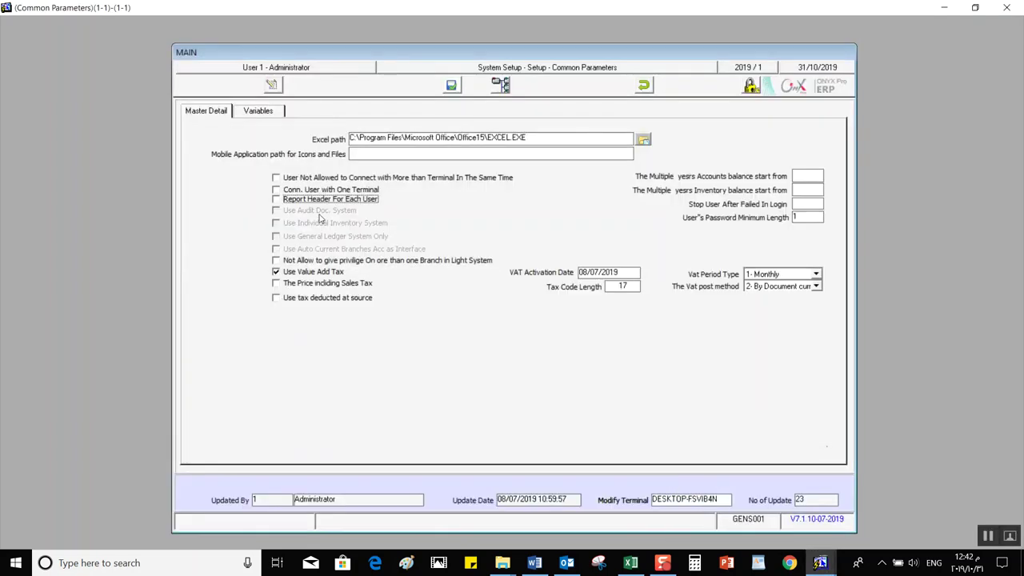
click(453, 87)
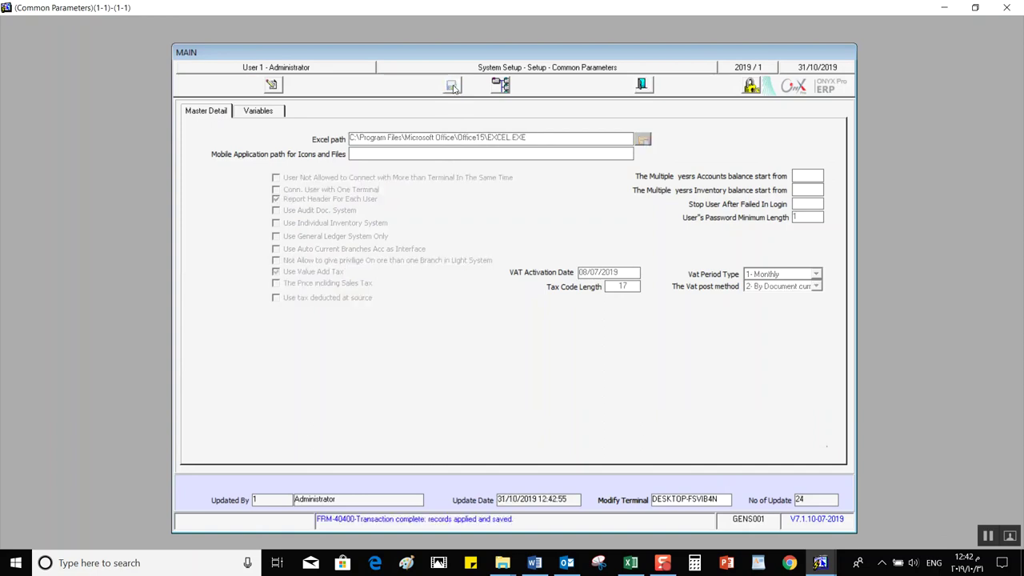
- Refresh the main window's system tree and select Header For Every User under System Management, Privilege And Safty
key(Escape)
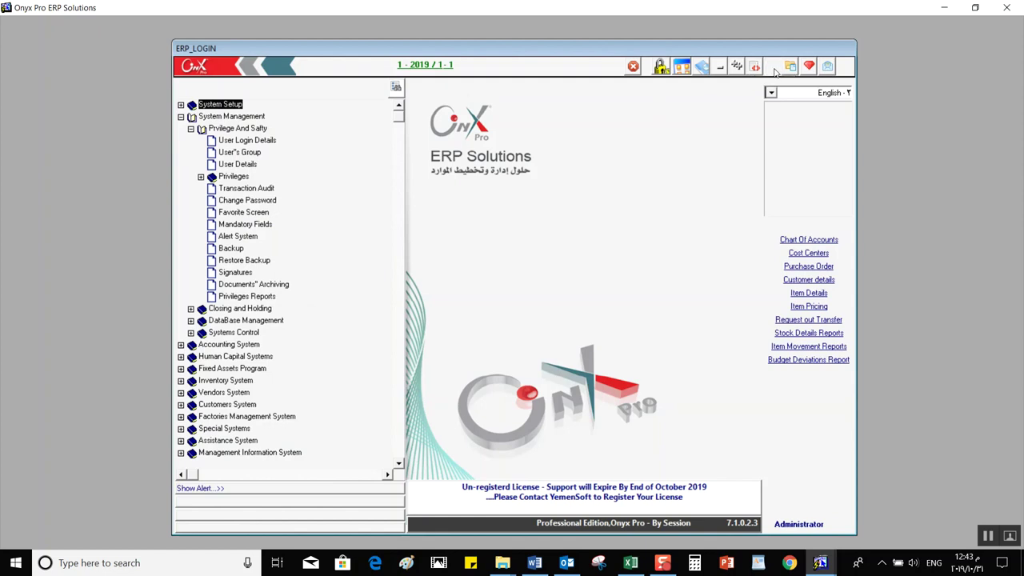
click(773, 68)
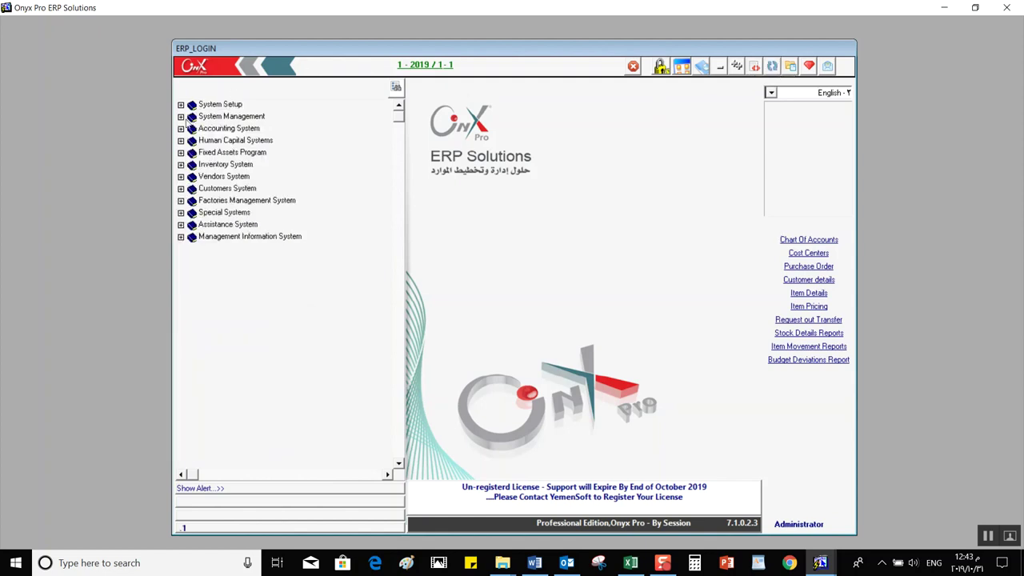
click(182, 117)
click(190, 128)
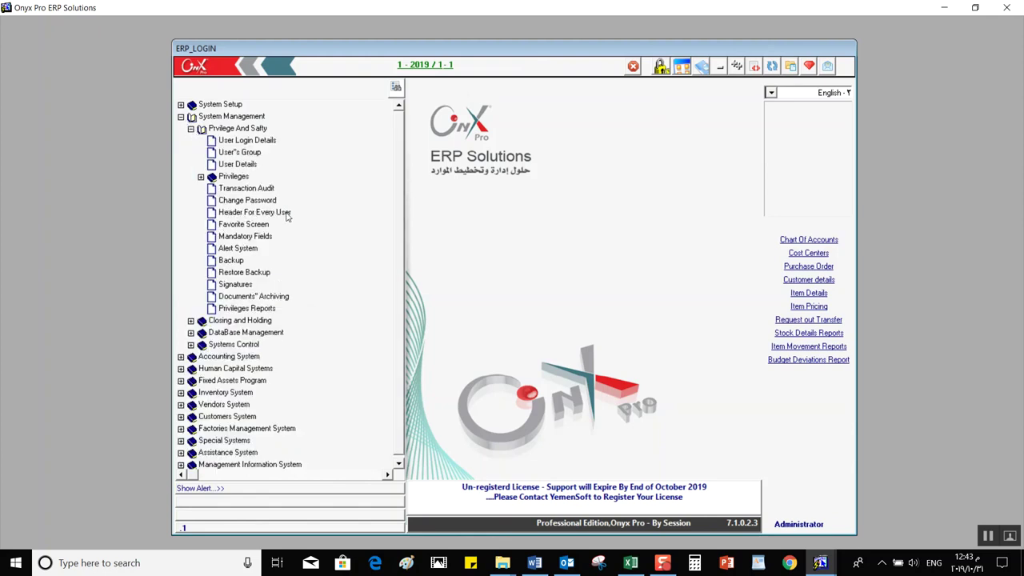
click(245, 216)
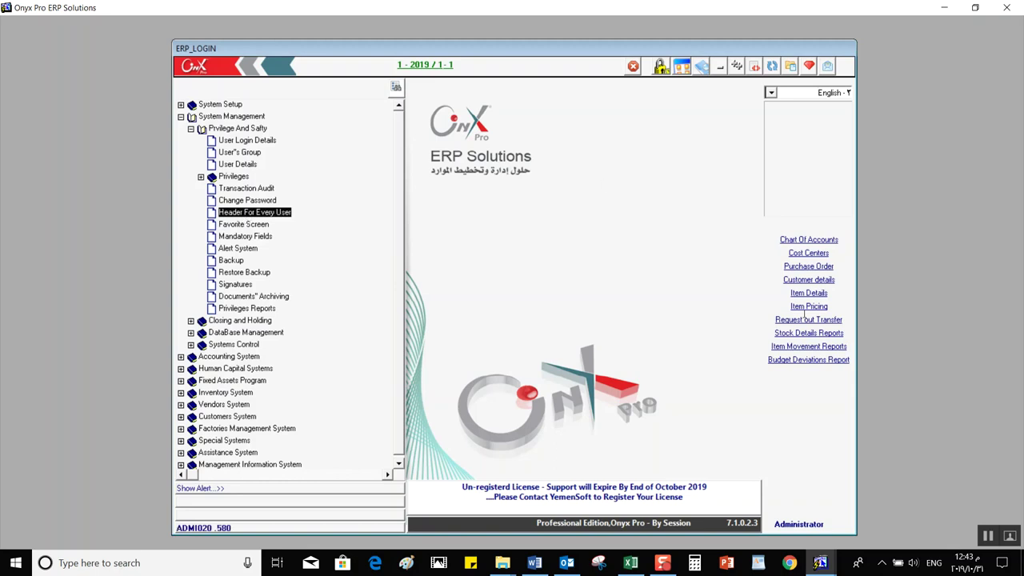
- Return to Common Parameters in edit mode and switch Use Value Add Tax off and on again, ending with it enabled
key(alt+Tab)
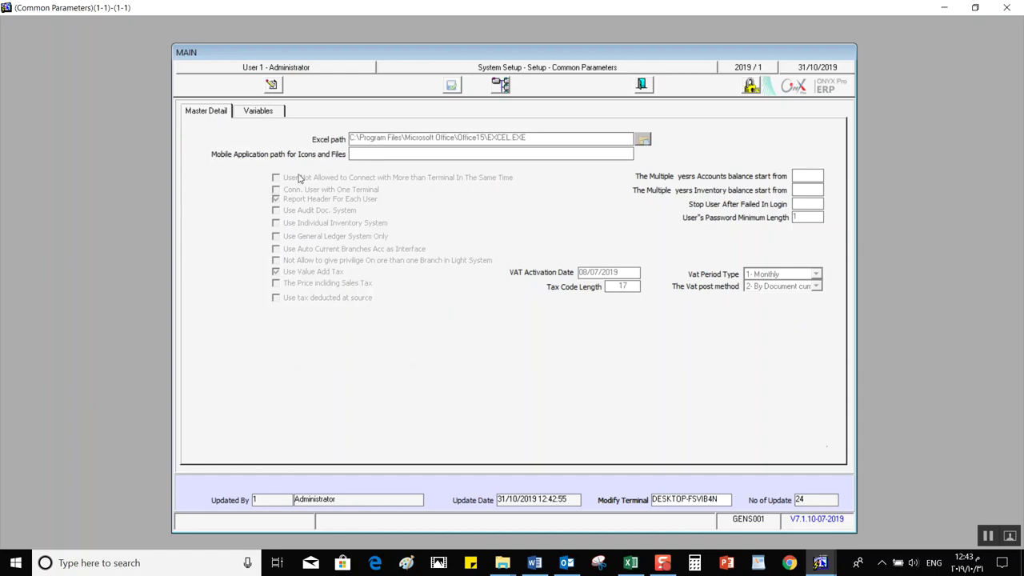
click(272, 85)
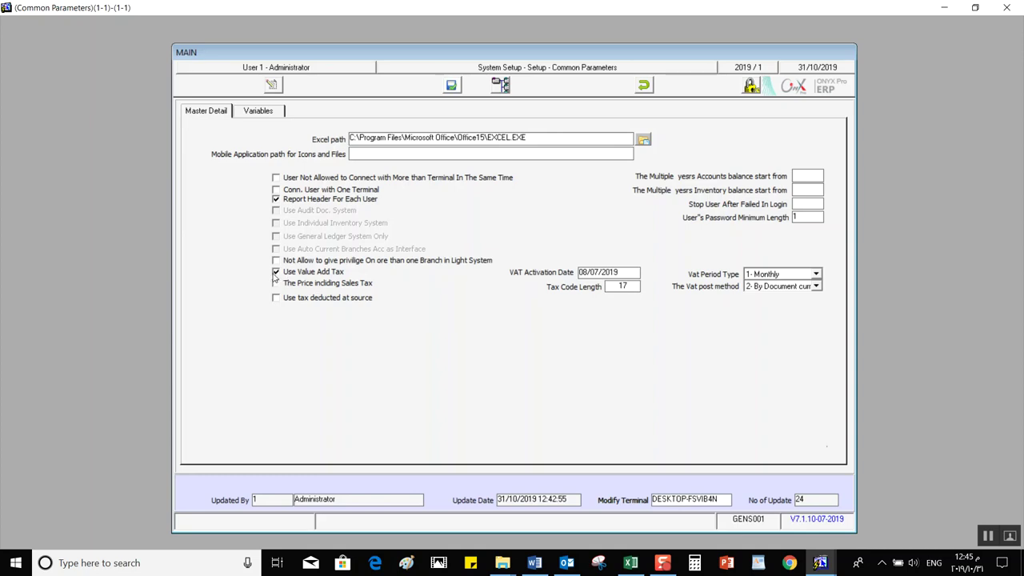
click(275, 273)
click(275, 273)
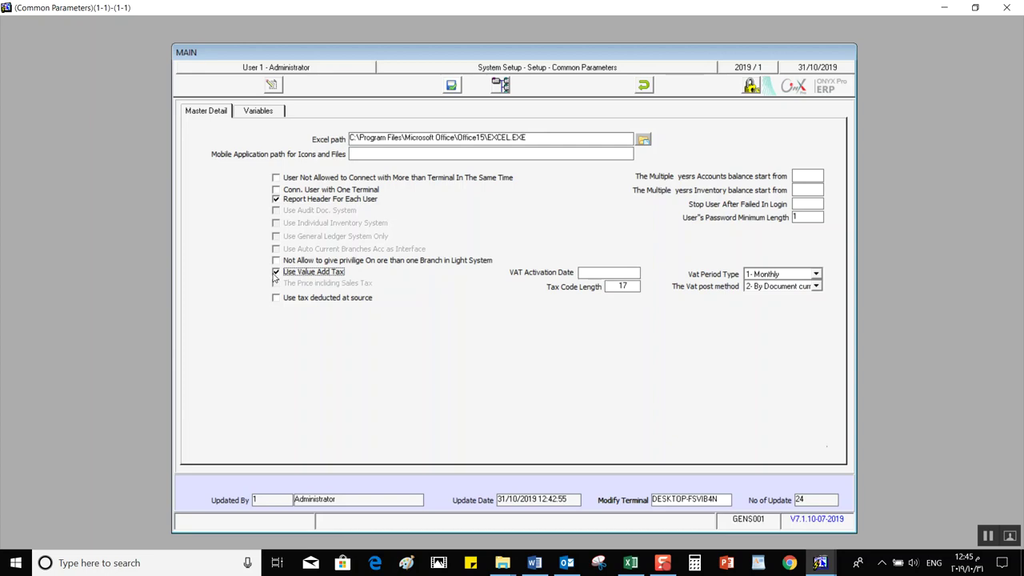
click(275, 273)
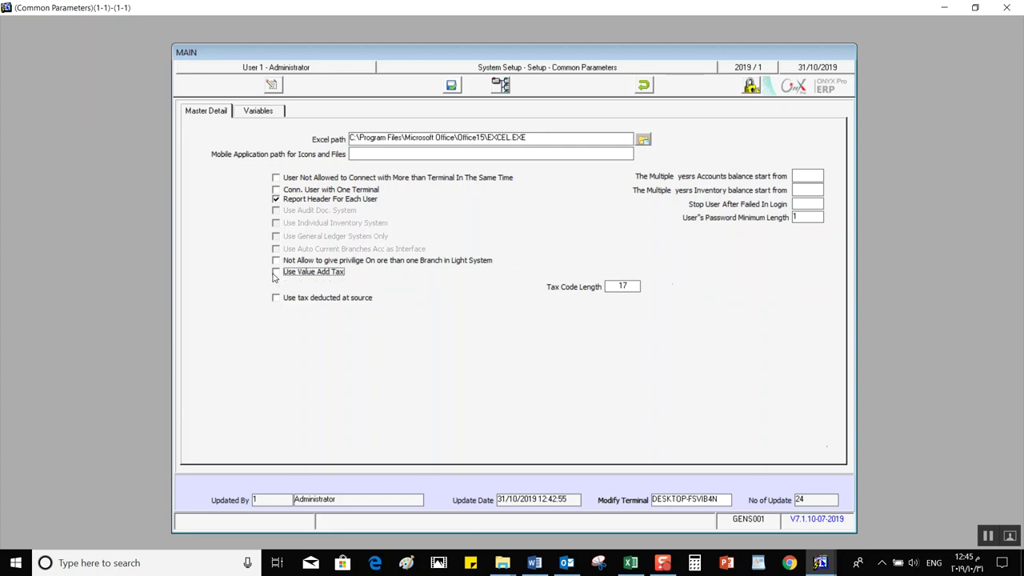
click(276, 273)
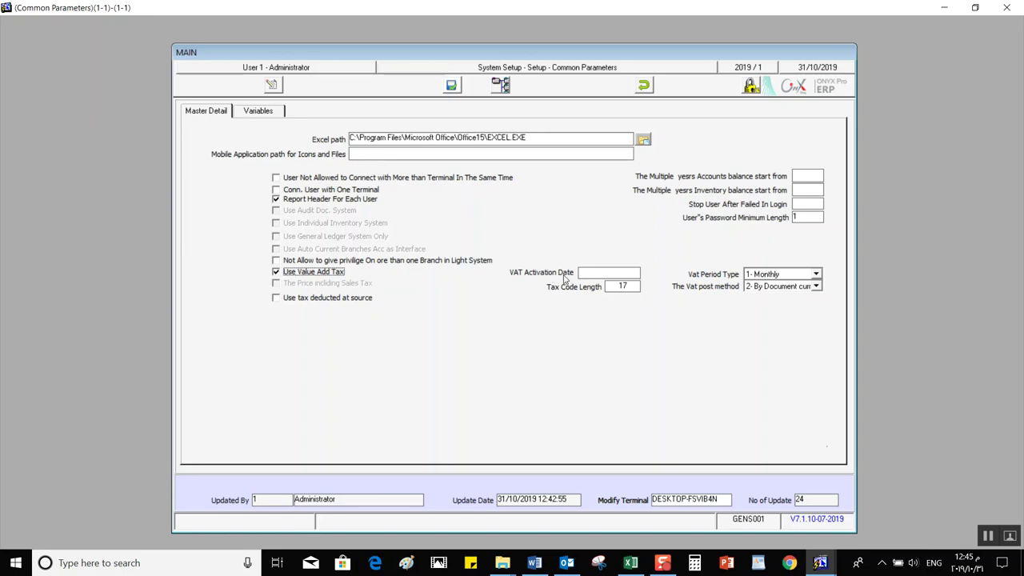
- Set the VAT activation date to 1/1/2019 and the VAT period type to Monthly
click(606, 272)
text(1/1/2019)
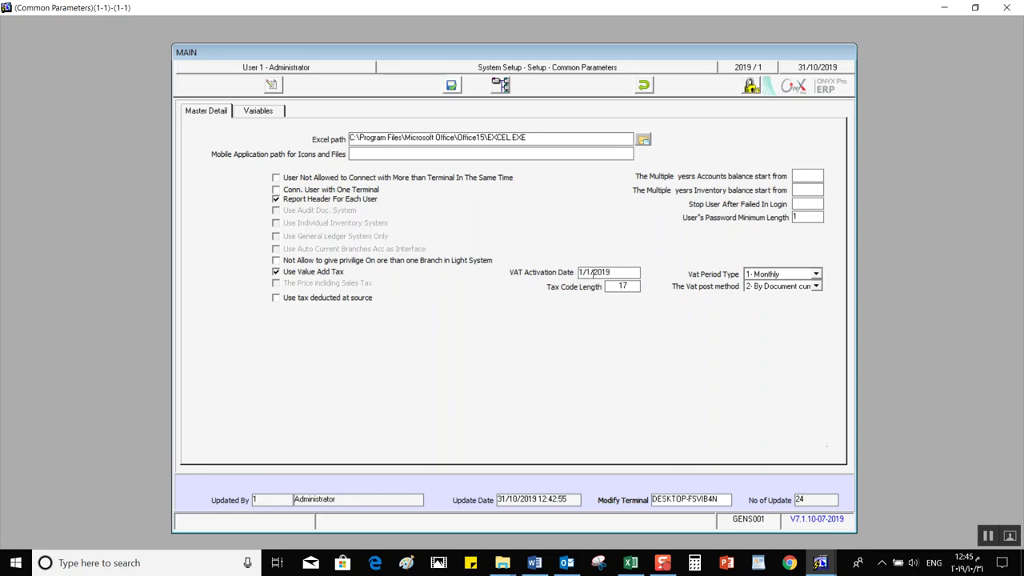
double_click(621, 273)
click(622, 273)
click(817, 274)
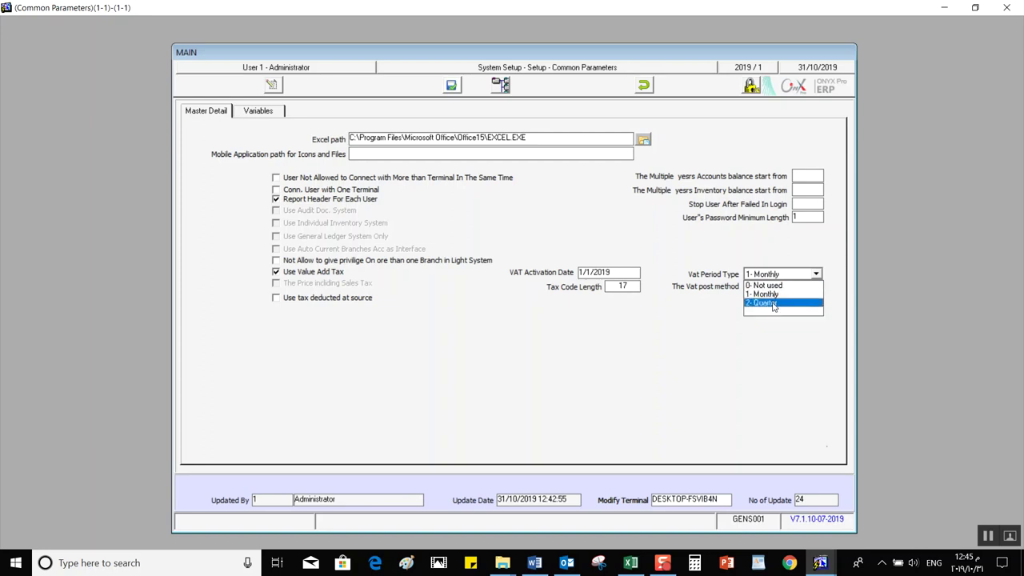
click(813, 297)
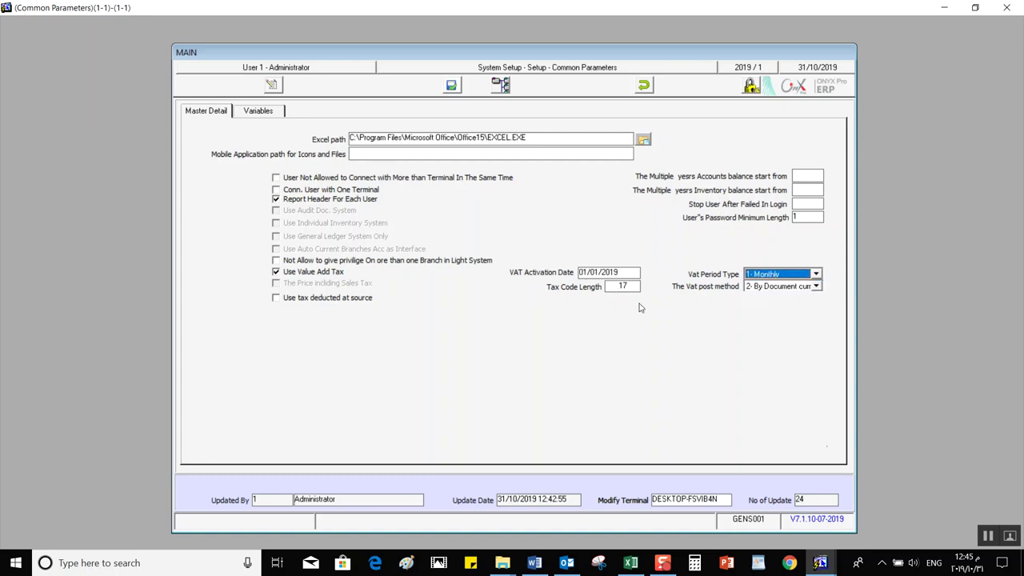
- Set the VAT post method to By Local currency, then go through the tax deducted at source option and the tax code length
click(817, 287)
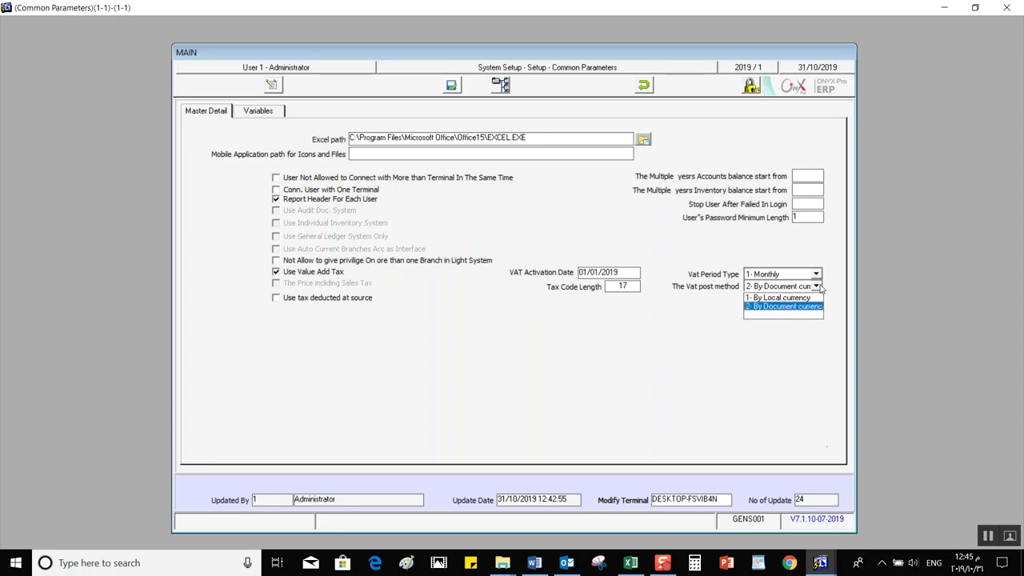
click(781, 317)
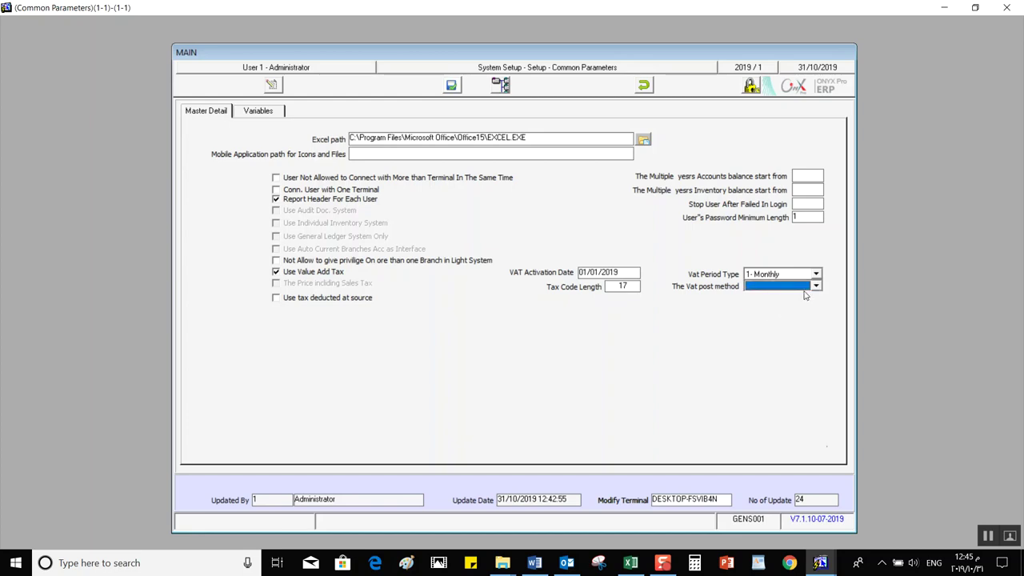
click(817, 286)
click(767, 299)
click(275, 300)
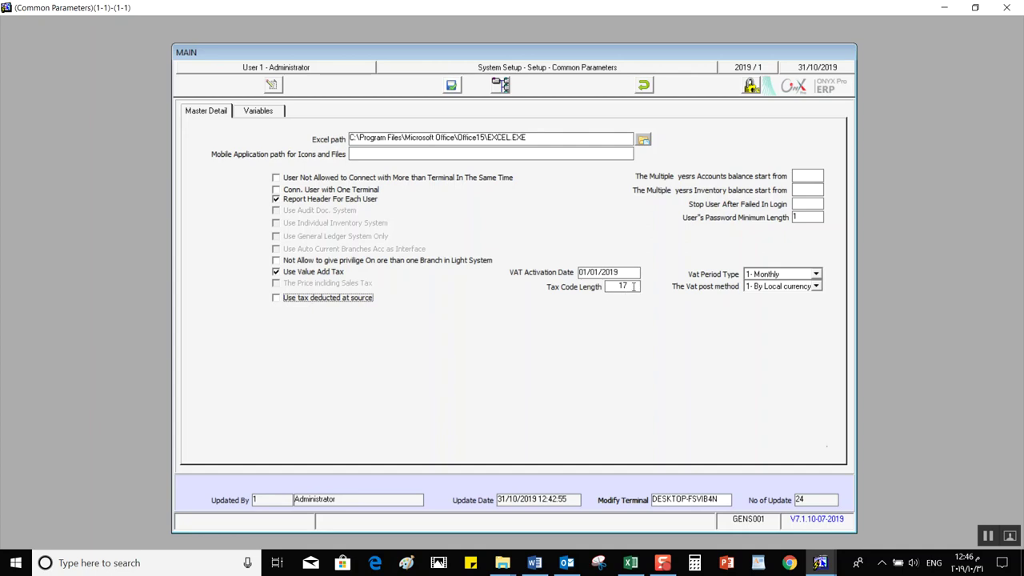
click(634, 287)
key(Home)
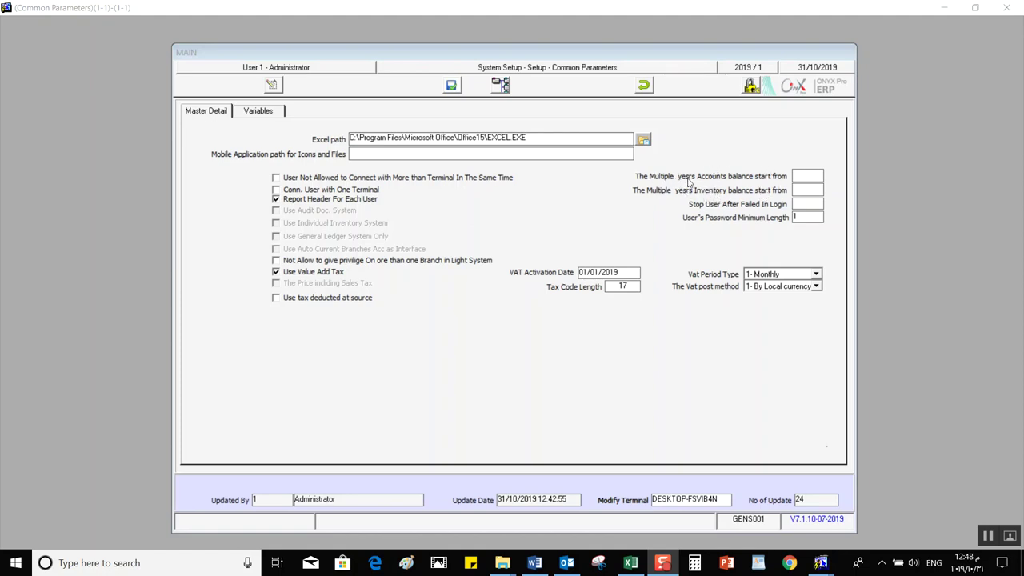
- Set the start year of both the multiple-year accounts balance and the multiple-year inventory balance to 2019
click(811, 176)
text(2019)
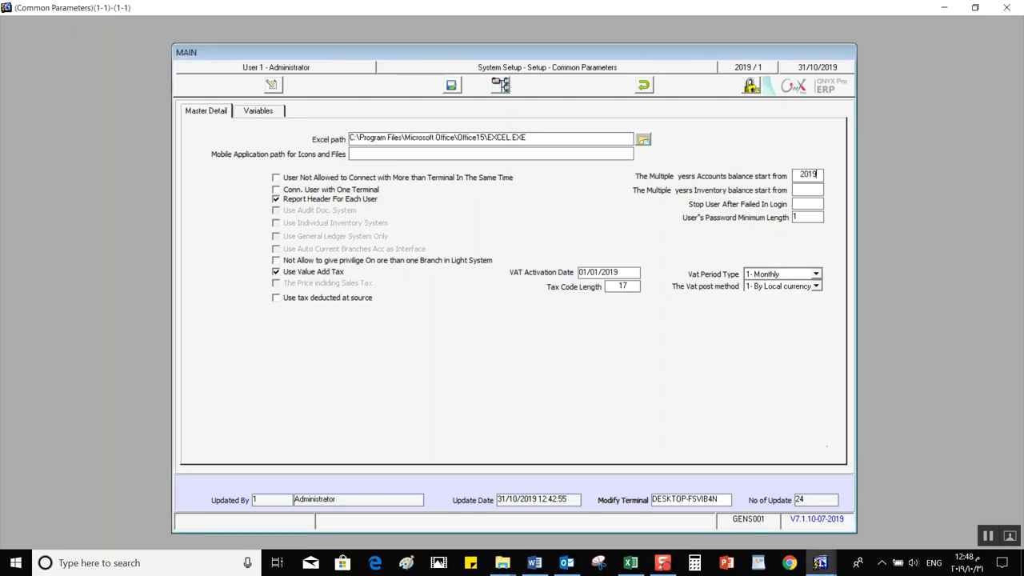
click(797, 191)
text(0210)
key(BackSpace)
key(BackSpace)
key(BackSpace)
key(BackSpace)
text(2019)
- Set the number of failed logins after which a user is stopped to 3
click(810, 204)
click(801, 202)
text(3)
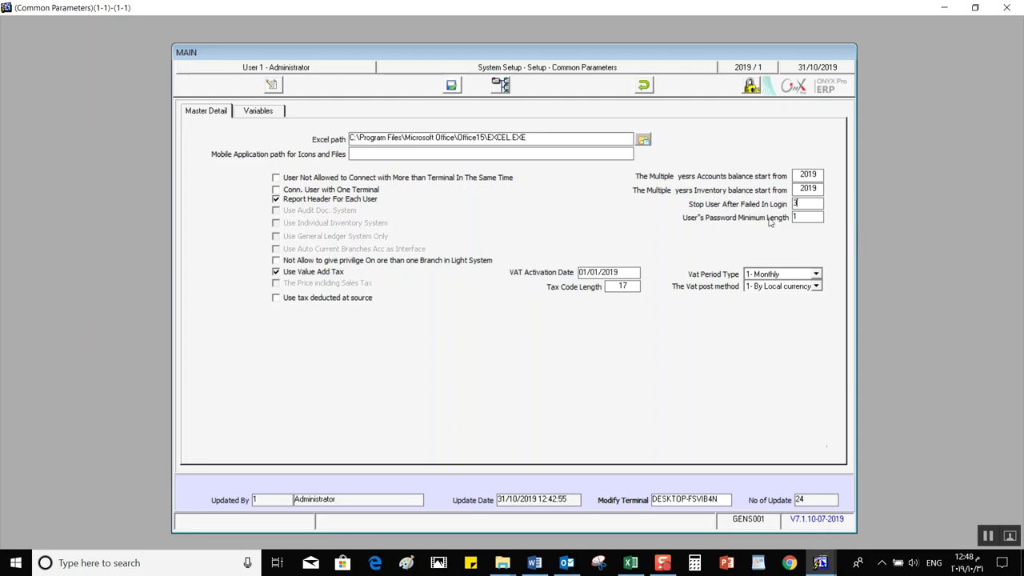